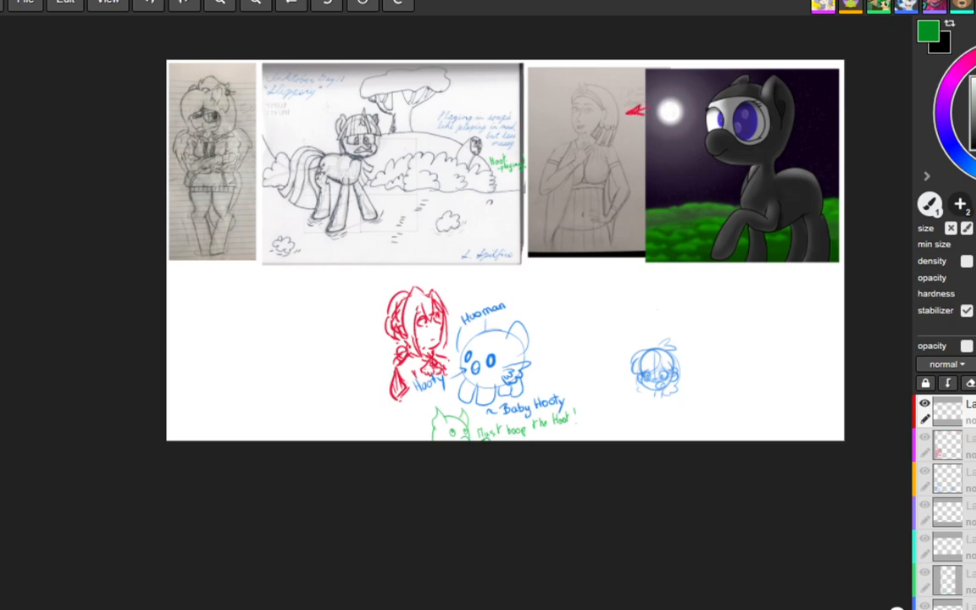
# Step: Outline the raised hand at the woman's chest in red over her pencil sketch, undoing unsatisfactory strokes
pyautogui.scroll(4, 593, 244)
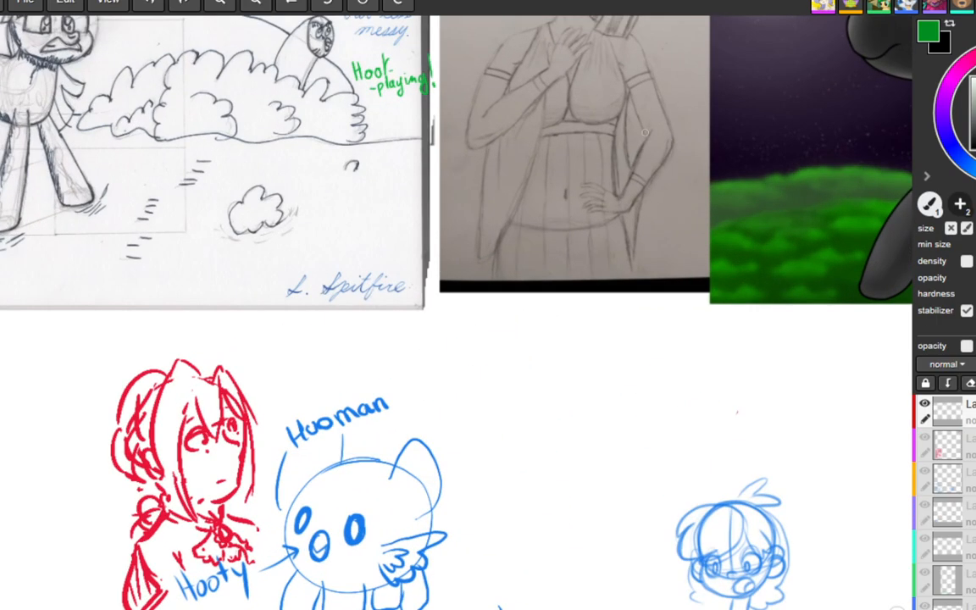
pyautogui.moveTo(649, 141)
pyautogui.mouseDown(button='middle')
pyautogui.moveTo(625, 413)
pyautogui.moveTo(593, 414)
pyautogui.mouseUp(button='middle')
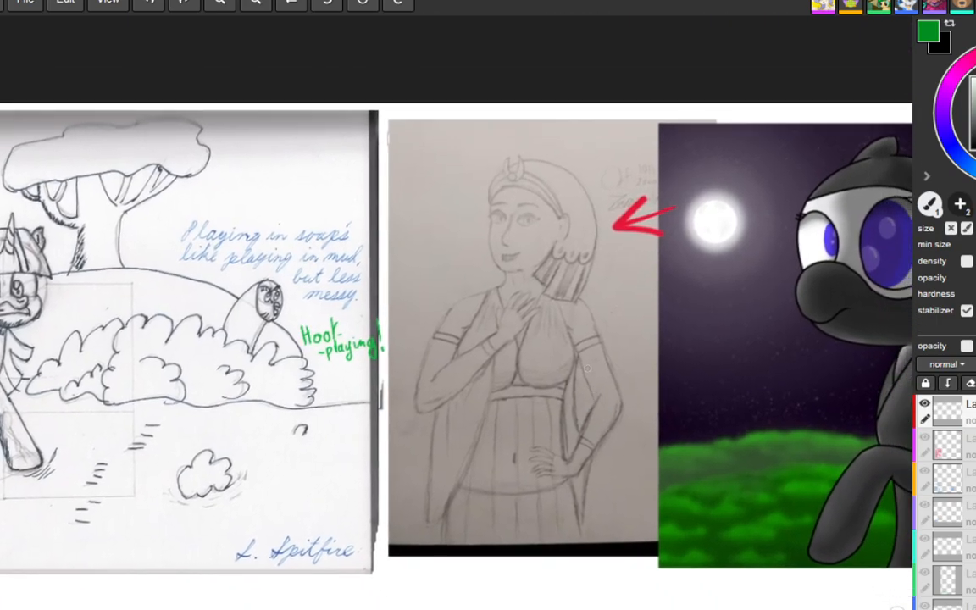
pyautogui.scroll(2, 588, 364)
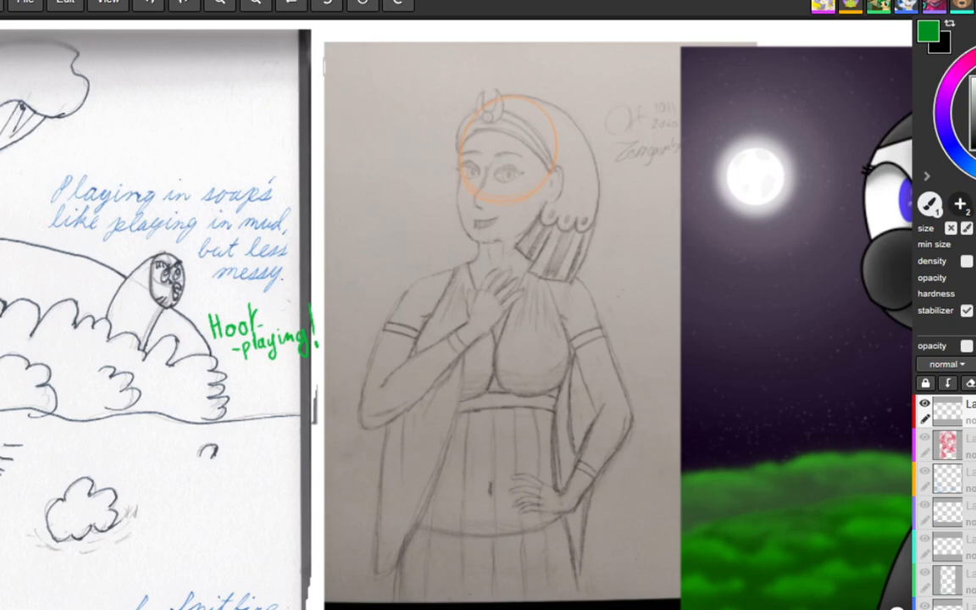
pyautogui.moveTo(471, 316)
pyautogui.mouseDown()
pyautogui.moveTo(501, 267)
pyautogui.moveTo(512, 266)
pyautogui.mouseUp()
pyautogui.hotkey('ctrl', 'z')
pyautogui.moveTo(467, 316)
pyautogui.mouseDown()
pyautogui.moveTo(479, 281)
pyautogui.moveTo(525, 273)
pyautogui.moveTo(519, 312)
pyautogui.moveTo(483, 328)
pyautogui.mouseUp()
pyautogui.hotkey('ctrl', 'z')
pyautogui.moveTo(468, 317); pyautogui.dragTo(483, 276)
pyautogui.hotkey('ctrl', 'z')
pyautogui.moveTo(467, 317)
pyautogui.mouseDown()
pyautogui.moveTo(479, 282)
pyautogui.moveTo(518, 282)
pyautogui.moveTo(483, 332)
pyautogui.mouseUp()
pyautogui.hotkey('ctrl', 'z')
# Step: Outline the woman's raised arm from wrist around the elbow to the shoulder, and trace her other shoulder and upper arm in red
pyautogui.hotkey('ctrl', 'z')
pyautogui.moveTo(483, 335)
pyautogui.mouseDown()
pyautogui.moveTo(396, 408)
pyautogui.moveTo(387, 401)
pyautogui.moveTo(414, 290)
pyautogui.moveTo(441, 268)
pyautogui.moveTo(471, 264)
pyautogui.mouseUp()
pyautogui.hotkey('ctrl', 'z')
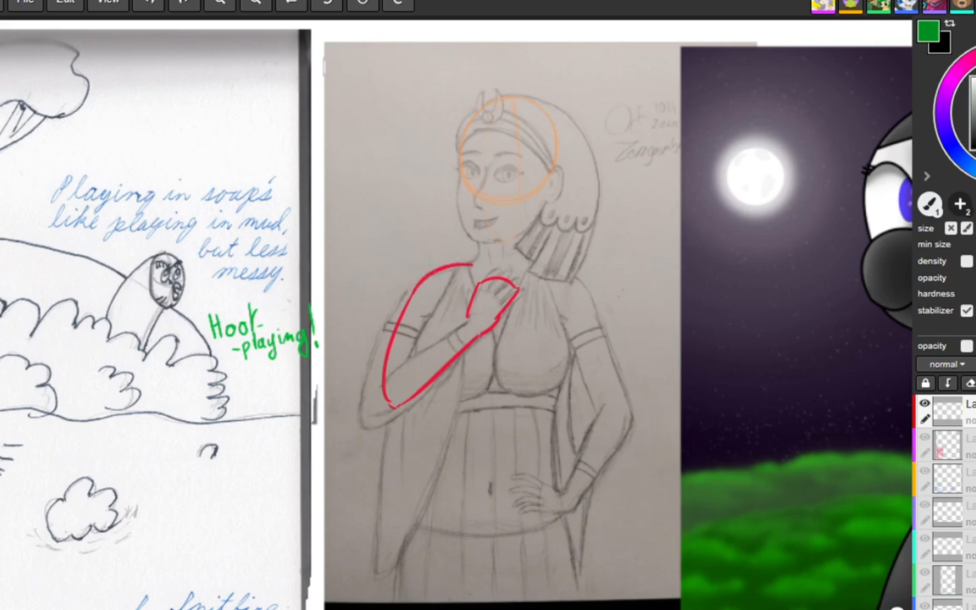
pyautogui.hotkey('ctrl', 'z')
pyautogui.moveTo(412, 295); pyautogui.dragTo(460, 265)
pyautogui.moveTo(582, 269); pyautogui.dragTo(618, 346)
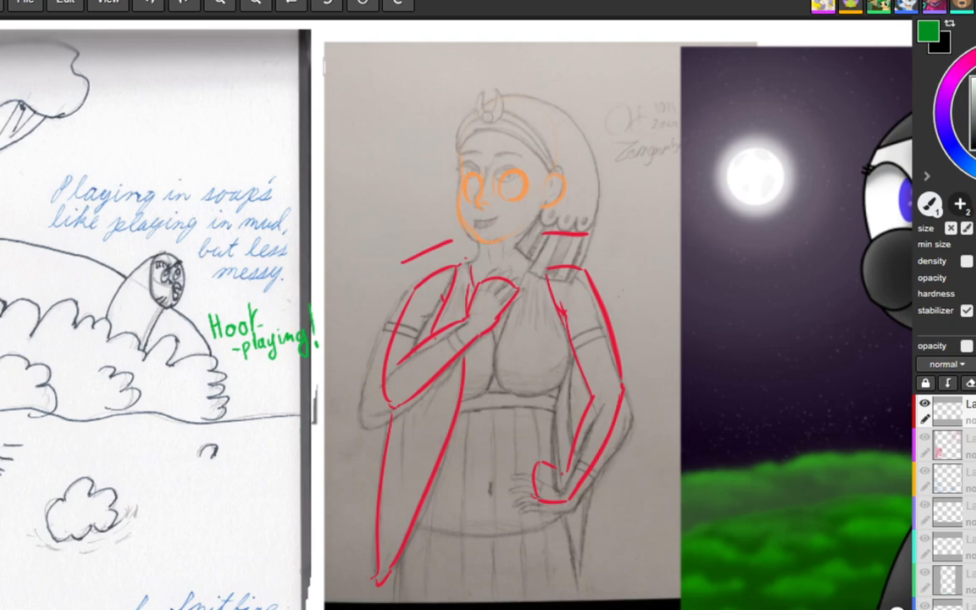
# Step: Undo the red guide marks above the woman's shoulders and retrace the inner forearm of her hand-on-hip arm
pyautogui.moveTo(657, 290)
pyautogui.mouseDown()
pyautogui.moveTo(646, 293)
pyautogui.moveTo(654, 307)
pyautogui.mouseUp()
pyautogui.hotkey('ctrl', 'z')
pyautogui.hotkey('ctrl', 'z')
pyautogui.hotkey('ctrl', 'z')
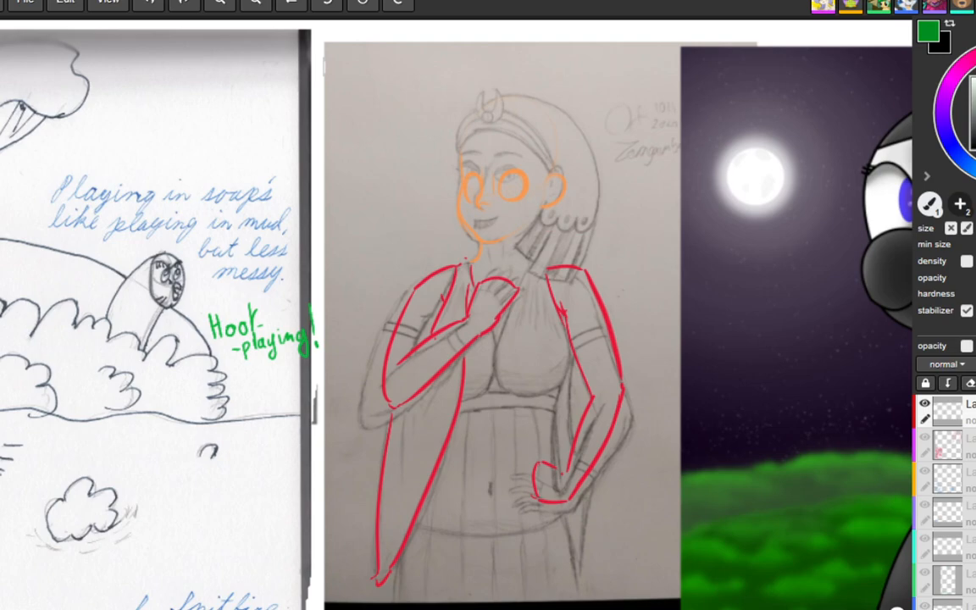
pyautogui.moveTo(587, 410); pyautogui.dragTo(569, 468)
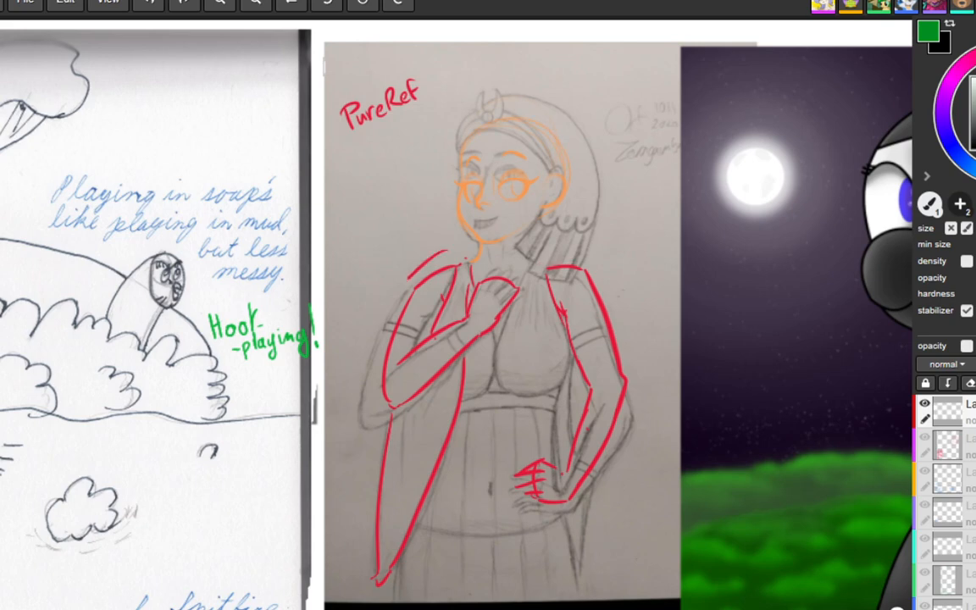
pyautogui.moveTo(432, 255); pyautogui.dragTo(378, 327)
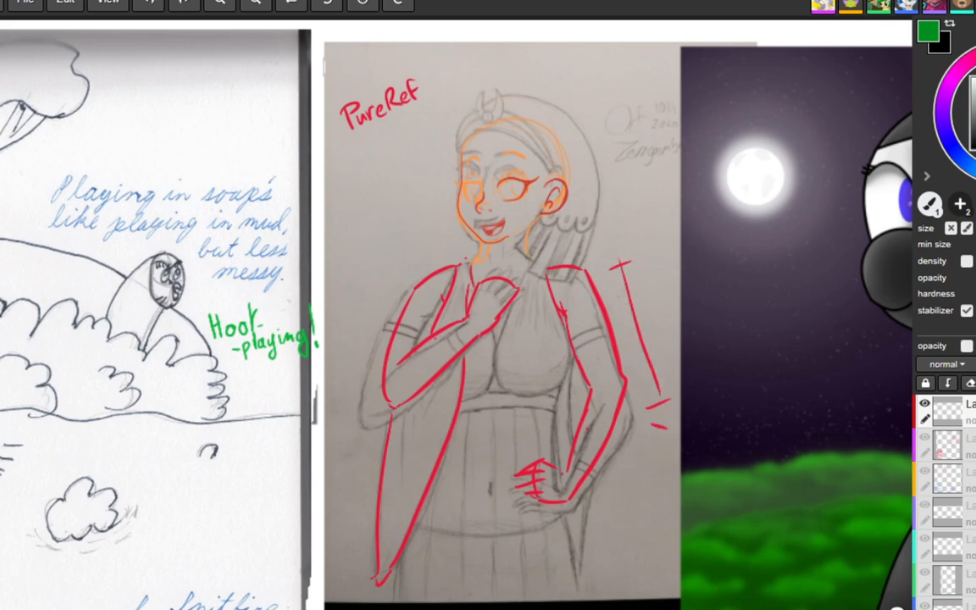
# Step: Mark the length of the woman's hand-on-hip forearm with a red guide bar beside it, and undo the last trial marks
pyautogui.moveTo(661, 427)
pyautogui.mouseDown()
pyautogui.moveTo(612, 512)
pyautogui.moveTo(623, 520)
pyautogui.mouseUp()
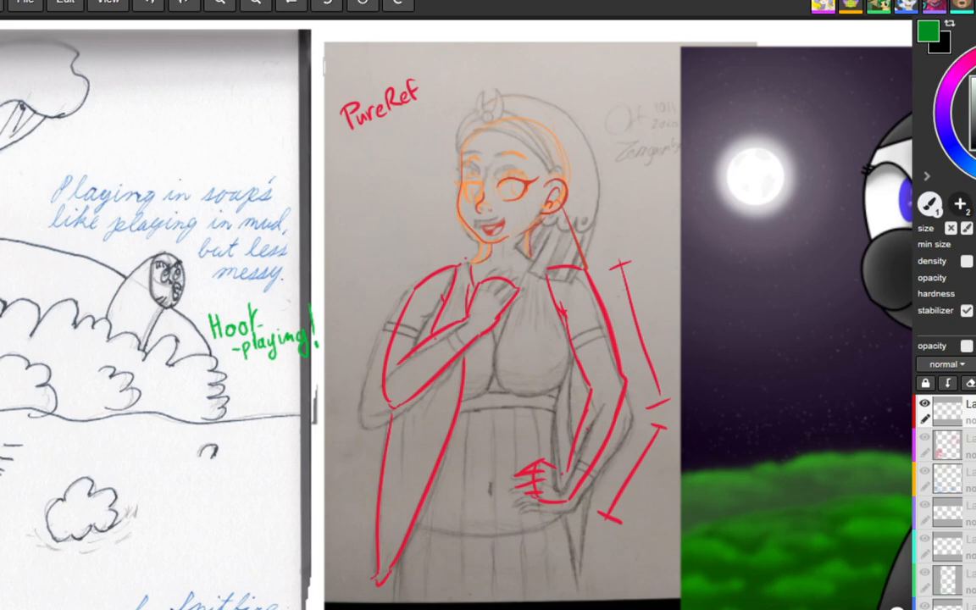
pyautogui.moveTo(624, 377)
pyautogui.mouseDown()
pyautogui.moveTo(630, 412)
pyautogui.moveTo(639, 388)
pyautogui.mouseUp()
pyautogui.moveTo(675, 274); pyautogui.dragTo(654, 299)
pyautogui.moveTo(658, 466); pyautogui.dragTo(680, 475)
pyautogui.hotkey('ctrl', 'z')
pyautogui.hotkey('ctrl', 'z')
pyautogui.hotkey('ctrl', 'z')
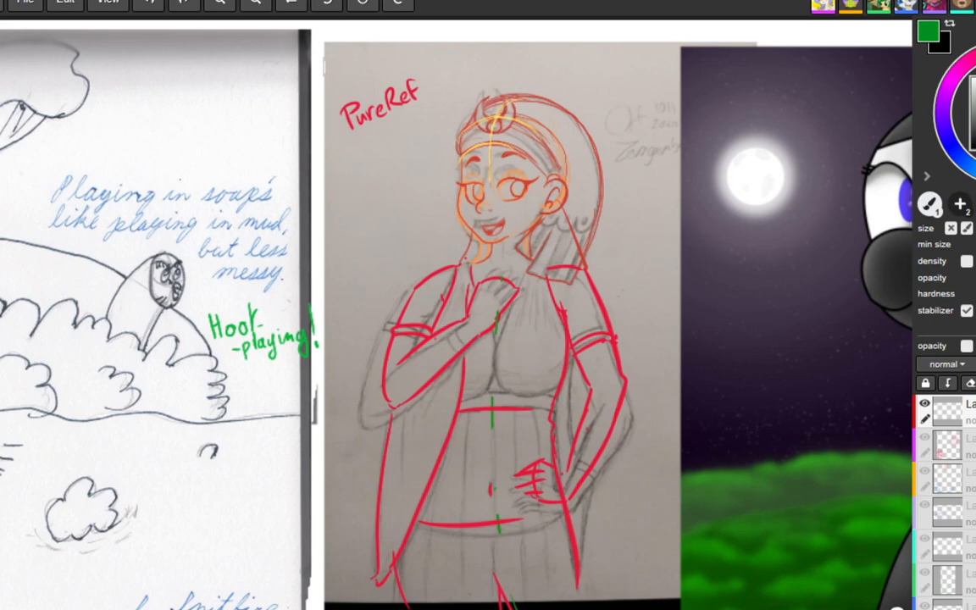
pyautogui.moveTo(678, 183); pyautogui.dragTo(671, 278)
pyautogui.hotkey('ctrl', 'z')
pyautogui.moveTo(681, 212); pyautogui.dragTo(647, 481)
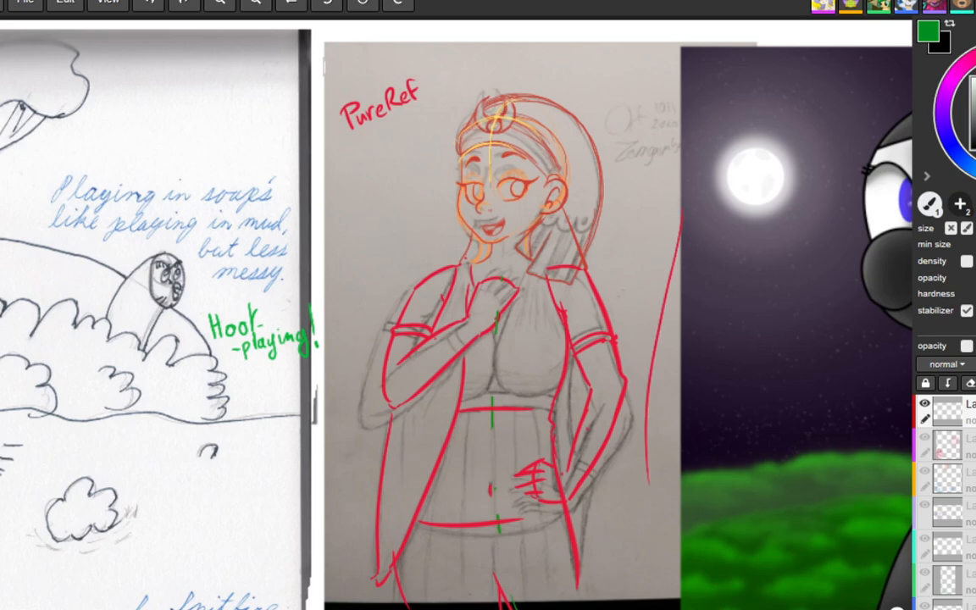
pyautogui.hotkey('ctrl', 'z')
pyautogui.moveTo(680, 266); pyautogui.dragTo(680, 400)
pyautogui.hotkey('ctrl', 'z')
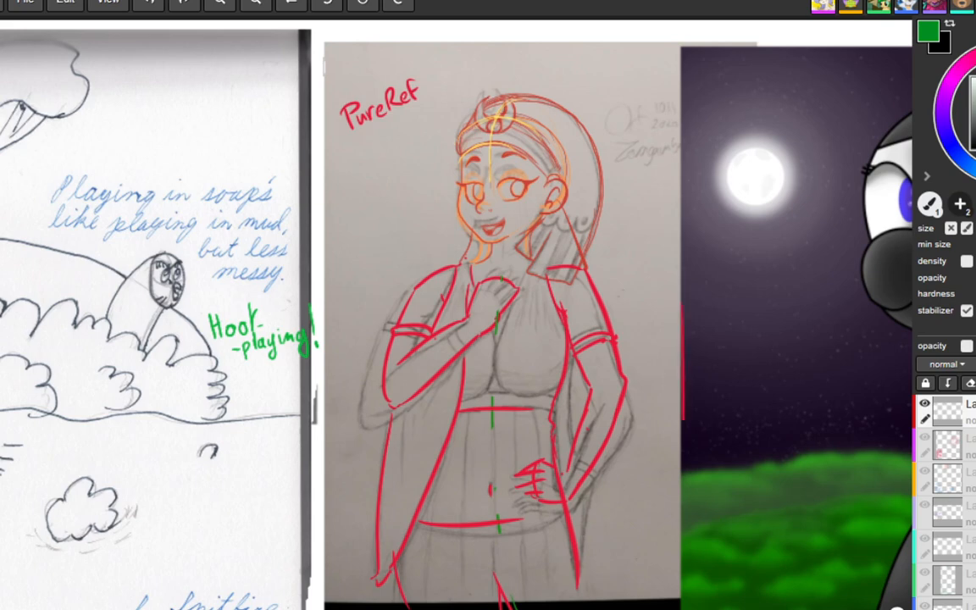
pyautogui.moveTo(679, 314); pyautogui.dragTo(679, 418)
pyautogui.hotkey('ctrl', 'z')
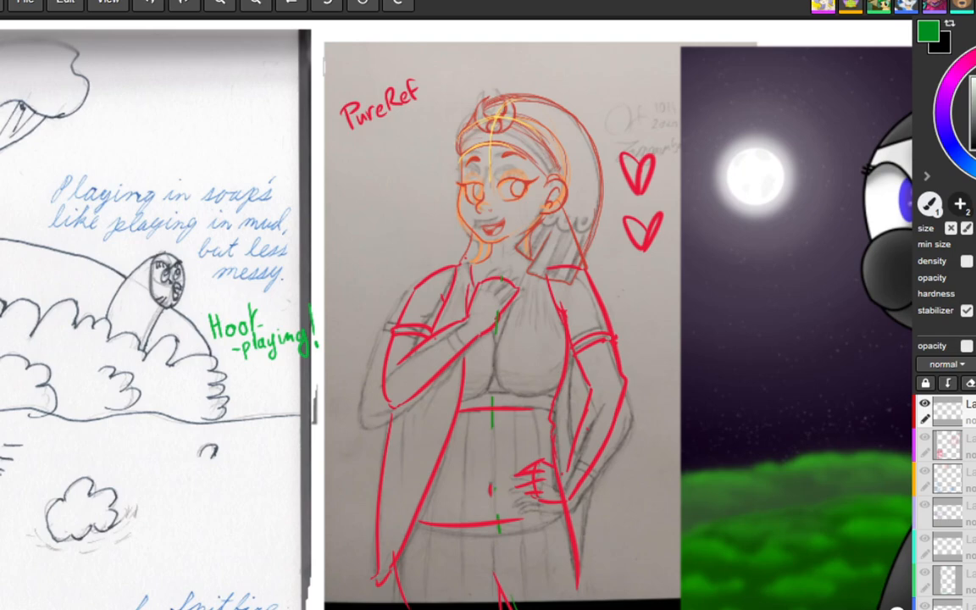
# Step: On the winged hoodie character's sketch, mark the shoulder with a red curve and point a green arrow at the far ear
pyautogui.scroll(-4, 371, 328)
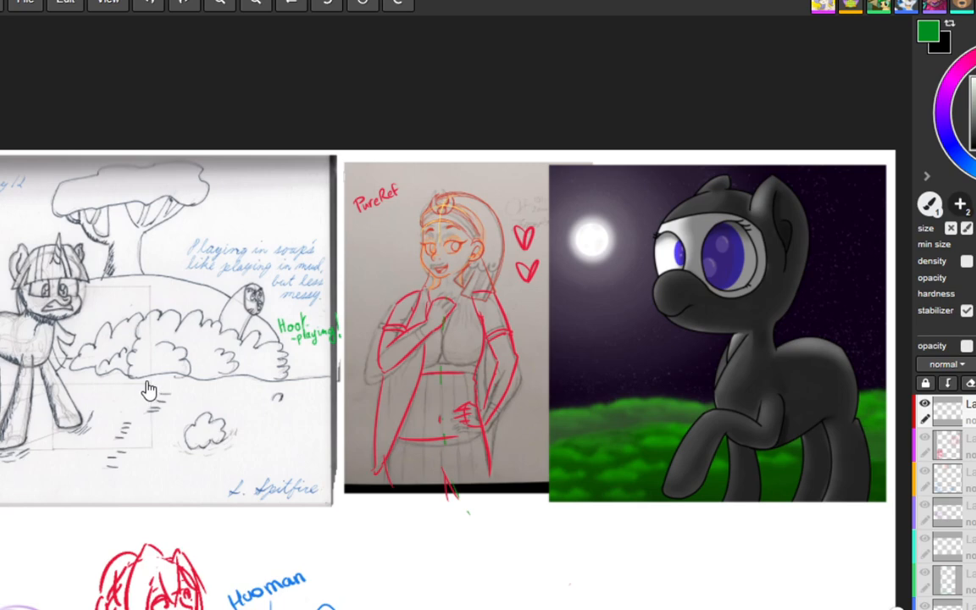
pyautogui.moveTo(149, 390); pyautogui.dragTo(801, 425)
pyautogui.scroll(3, 458, 329)
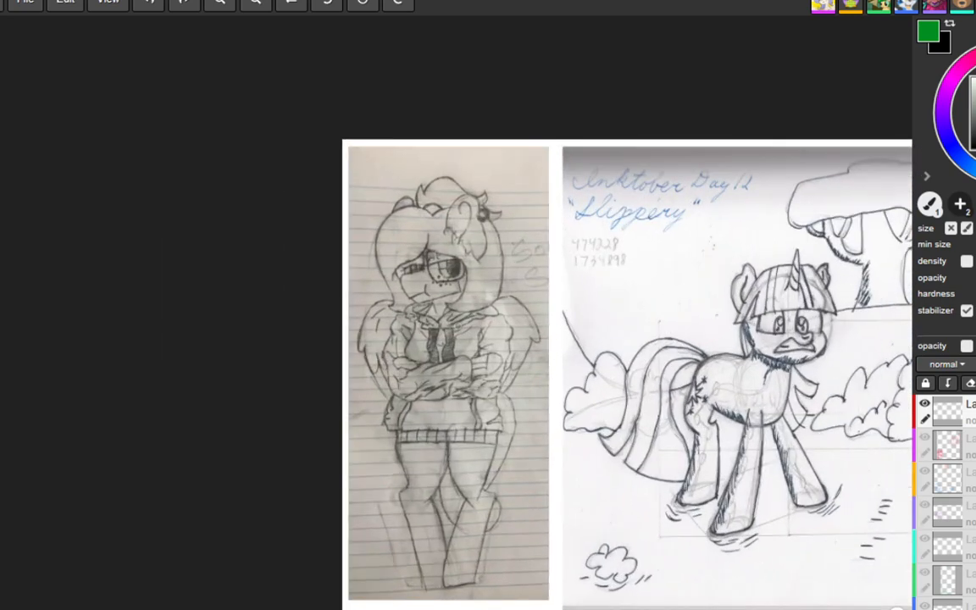
pyautogui.scroll(1, 458, 328)
pyautogui.moveTo(444, 395); pyautogui.dragTo(571, 333)
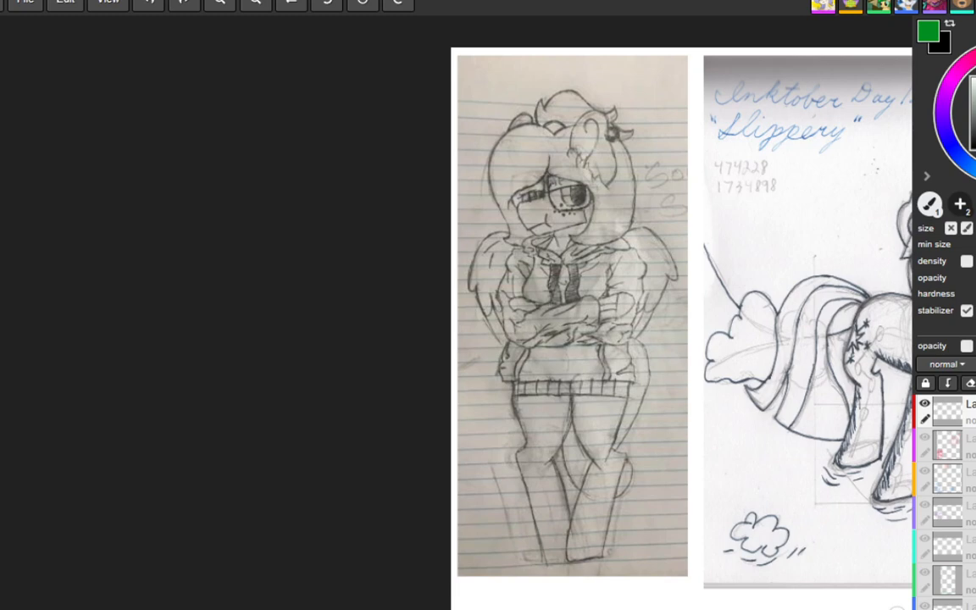
pyautogui.moveTo(583, 249); pyautogui.dragTo(613, 245)
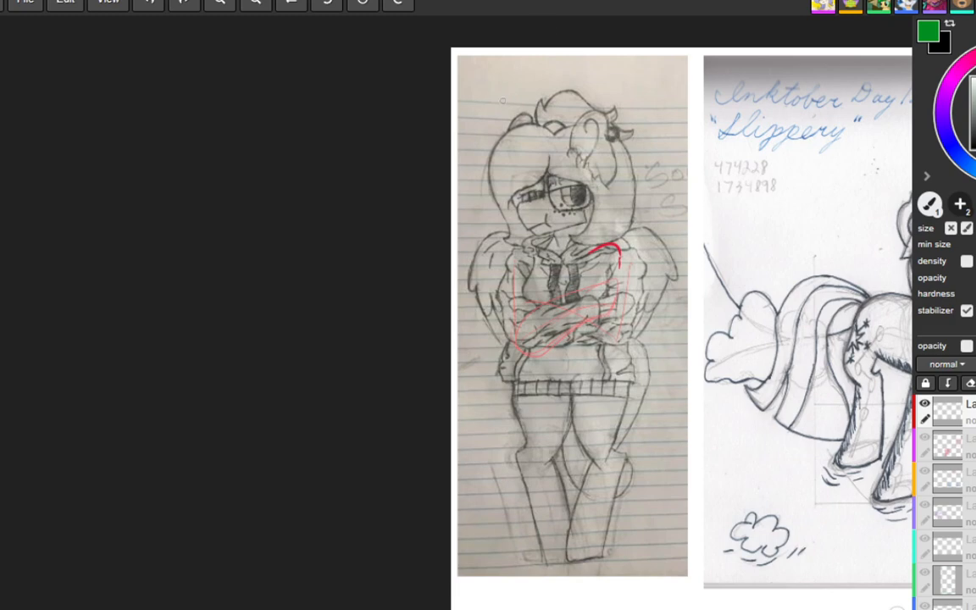
pyautogui.moveTo(502, 98)
pyautogui.mouseDown()
pyautogui.moveTo(512, 118)
pyautogui.moveTo(514, 107)
pyautogui.mouseUp()
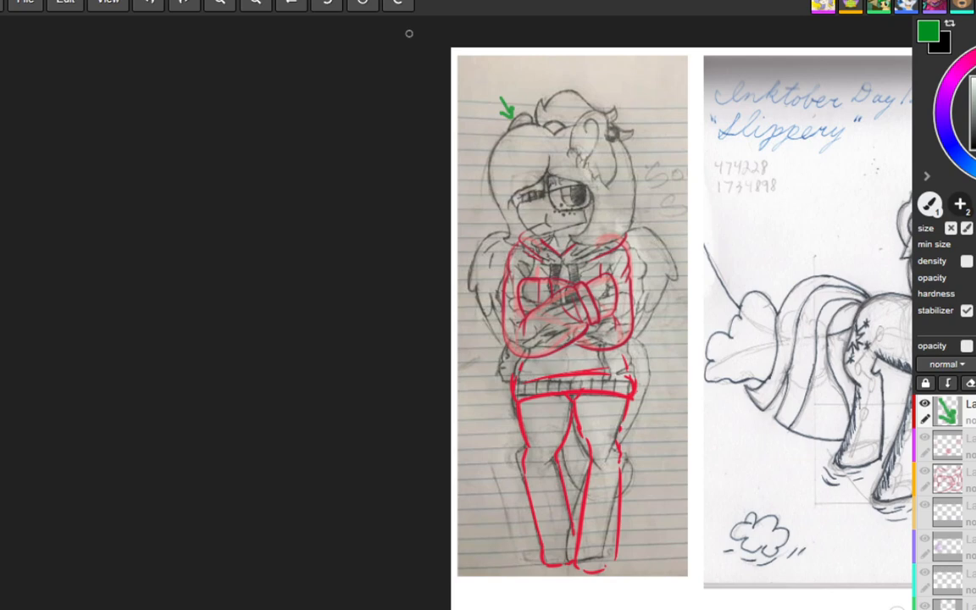
# Step: Sketch the winged character's muzzle and chin in green, and erase the lines at the chin
pyautogui.moveTo(666, 424); pyautogui.dragTo(669, 445)
pyautogui.moveTo(533, 195)
pyautogui.mouseDown()
pyautogui.moveTo(530, 227)
pyautogui.moveTo(558, 224)
pyautogui.mouseUp()
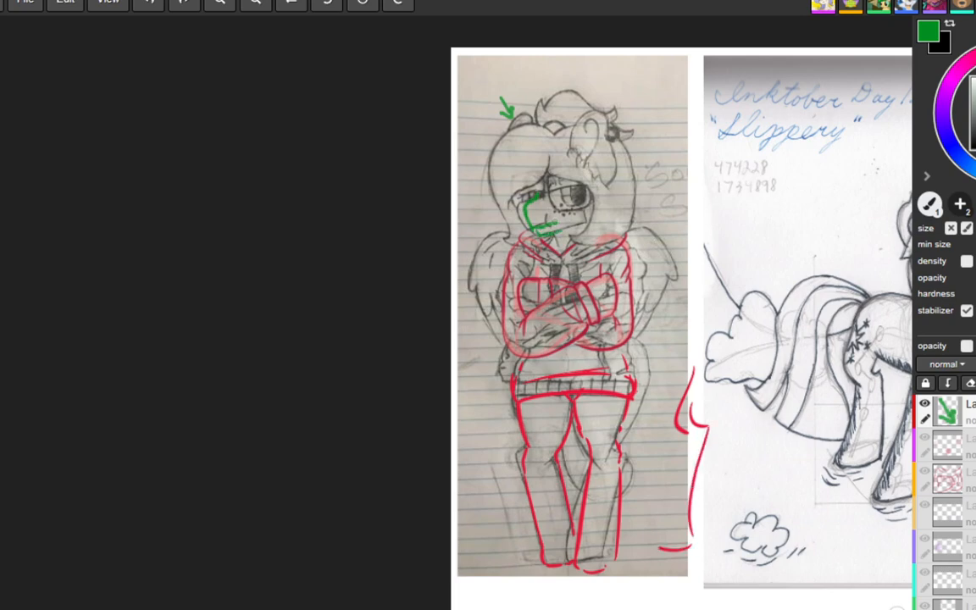
pyautogui.moveTo(558, 223); pyautogui.dragTo(539, 233)
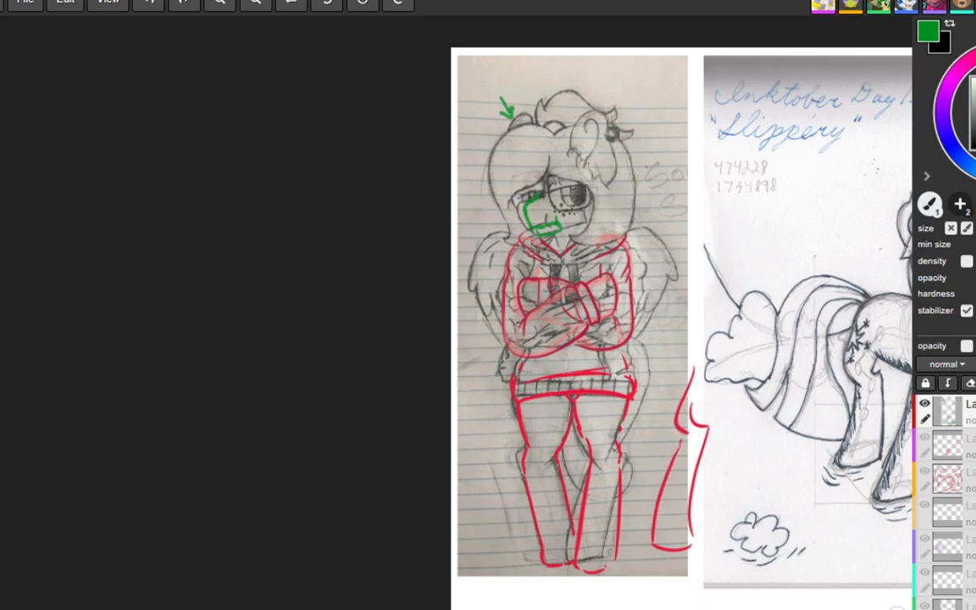
pyautogui.press('e')
pyautogui.moveTo(559, 226)
pyautogui.mouseDown()
pyautogui.moveTo(528, 204)
pyautogui.moveTo(542, 233)
pyautogui.mouseUp()
pyautogui.press('b')
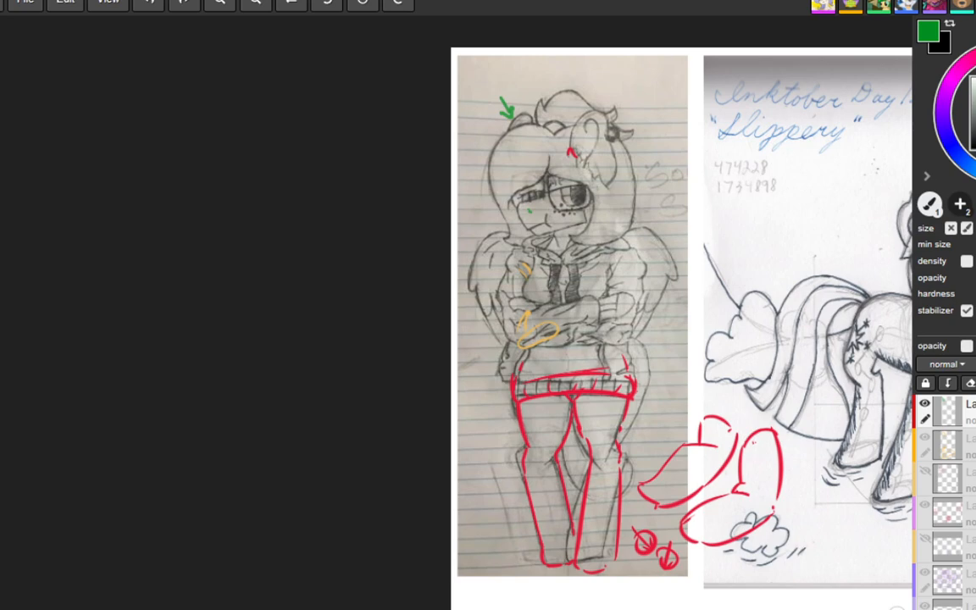
pyautogui.hotkey('ctrl', 'z')
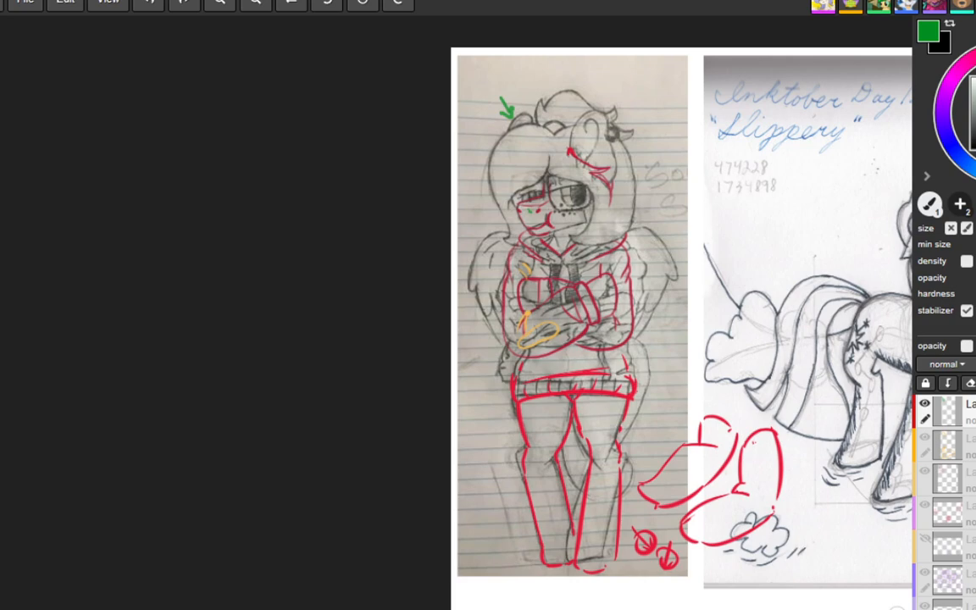
# Step: Trace the unicorn pony's inner hind leg and its chest-to-belly contour in green
pyautogui.moveTo(814, 333)
pyautogui.mouseDown()
pyautogui.moveTo(564, 339)
pyautogui.moveTo(427, 329)
pyautogui.moveTo(265, 350)
pyautogui.mouseUp()
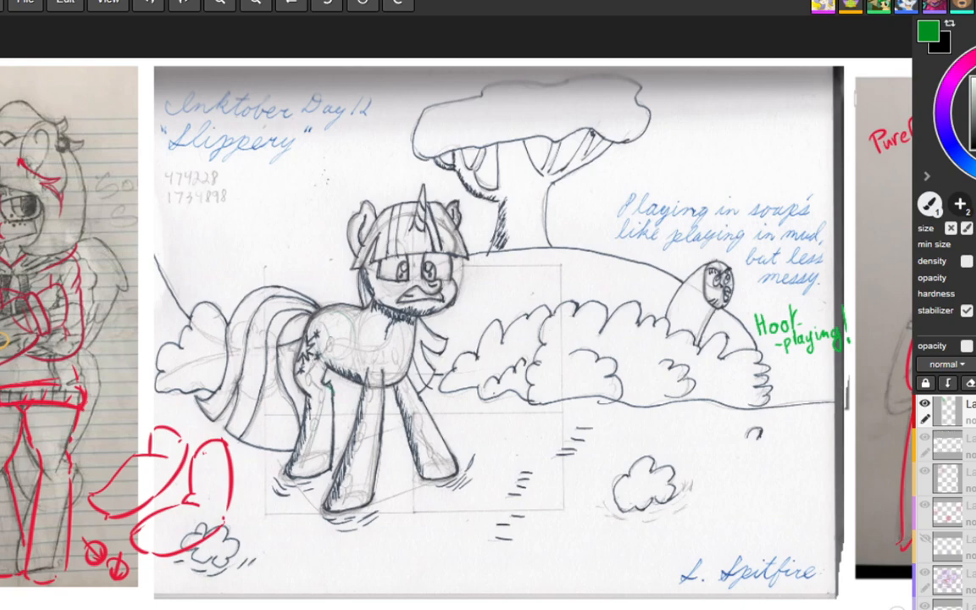
pyautogui.moveTo(331, 387); pyautogui.dragTo(335, 426)
pyautogui.moveTo(323, 365); pyautogui.dragTo(327, 384)
pyautogui.moveTo(422, 317)
pyautogui.mouseDown()
pyautogui.moveTo(412, 364)
pyautogui.moveTo(385, 387)
pyautogui.mouseUp()
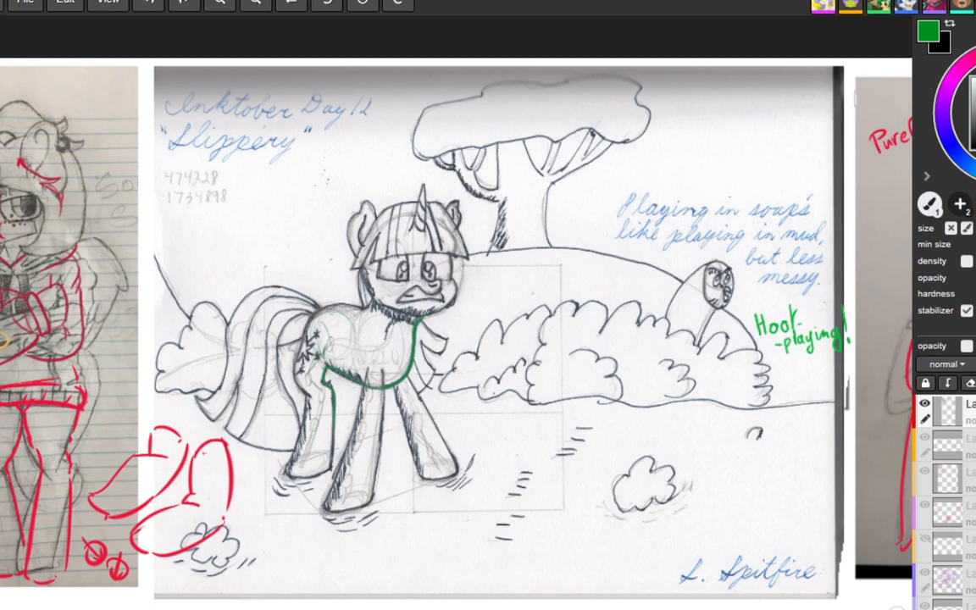
# Step: Outline the pony's back and head in green, and add a curved contour line across its torso
pyautogui.moveTo(374, 308); pyautogui.dragTo(319, 308)
pyautogui.moveTo(424, 233); pyautogui.dragTo(422, 244)
pyautogui.moveTo(364, 260)
pyautogui.mouseDown()
pyautogui.moveTo(379, 300)
pyautogui.moveTo(372, 239)
pyautogui.moveTo(390, 218)
pyautogui.moveTo(450, 237)
pyautogui.moveTo(454, 279)
pyautogui.mouseUp()
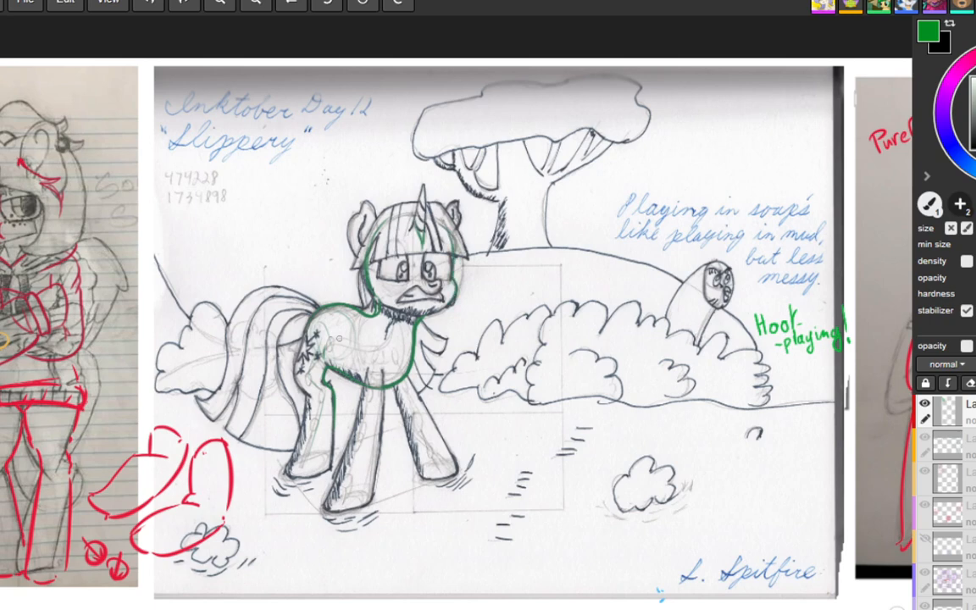
pyautogui.moveTo(350, 343); pyautogui.dragTo(366, 381)
pyautogui.moveTo(350, 321); pyautogui.dragTo(370, 387)
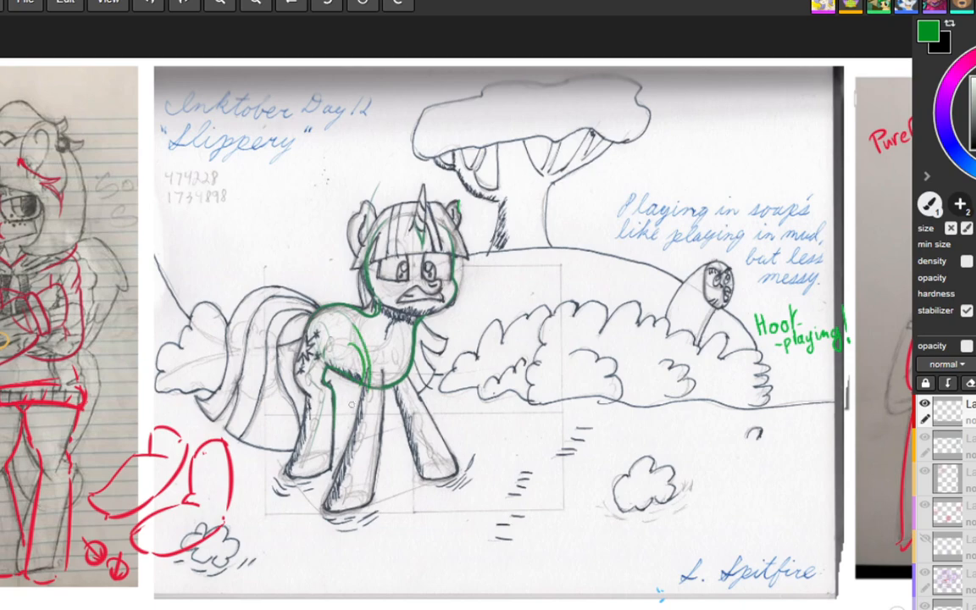
# Step: Draw a taller green ear above the pony's head and start a green leg outline between its forelegs
pyautogui.moveTo(397, 193)
pyautogui.mouseDown()
pyautogui.moveTo(386, 170)
pyautogui.moveTo(371, 178)
pyautogui.moveTo(362, 214)
pyautogui.mouseUp()
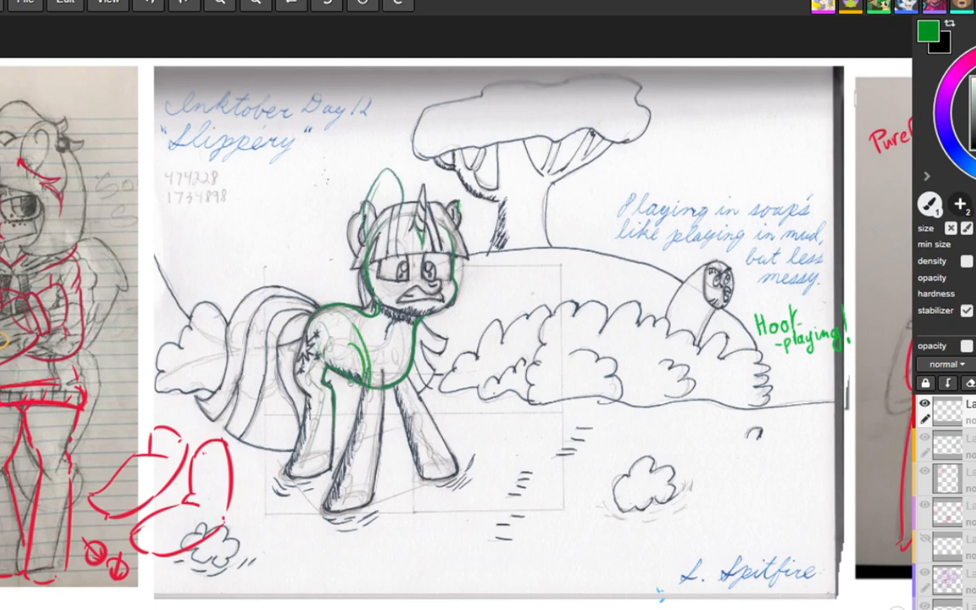
pyautogui.moveTo(351, 382); pyautogui.dragTo(379, 467)
pyautogui.moveTo(381, 402)
pyautogui.mouseDown()
pyautogui.moveTo(420, 450)
pyautogui.moveTo(379, 462)
pyautogui.mouseUp()
pyautogui.moveTo(449, 181); pyautogui.dragTo(460, 205)
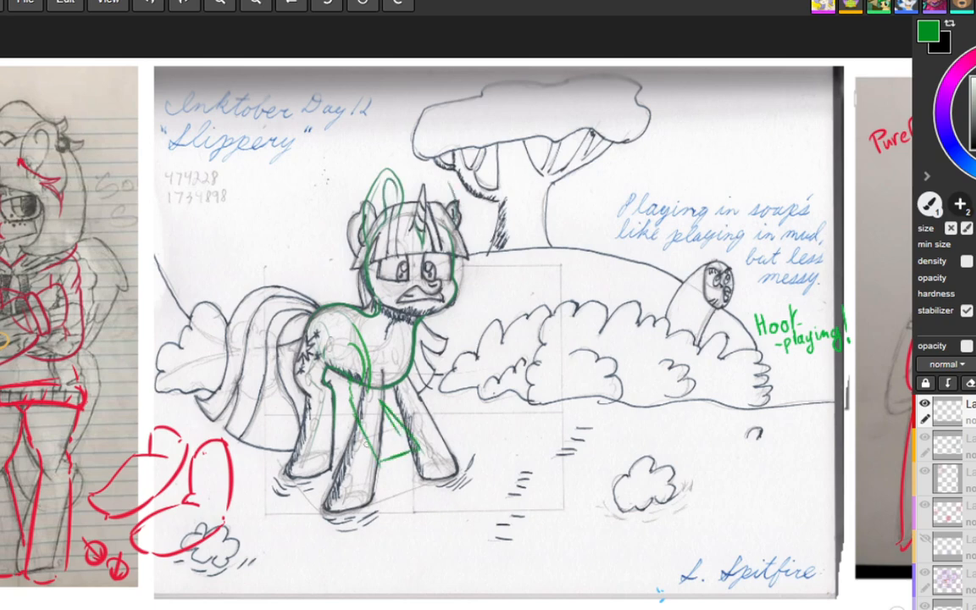
# Step: Complete the pony's second ear and the green leg's hoof between the forelegs, and trace the outer contour of its haunch
pyautogui.moveTo(366, 443); pyautogui.dragTo(376, 460)
pyautogui.moveTo(431, 203); pyautogui.dragTo(455, 200)
pyautogui.moveTo(376, 460); pyautogui.dragTo(420, 449)
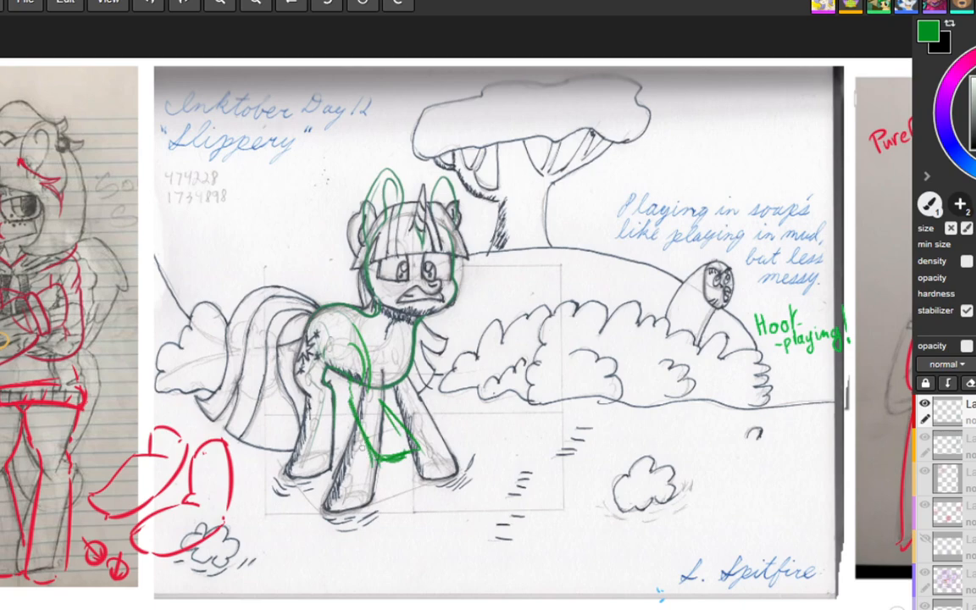
pyautogui.moveTo(357, 424)
pyautogui.mouseDown()
pyautogui.moveTo(380, 465)
pyautogui.moveTo(405, 459)
pyautogui.mouseUp()
pyautogui.moveTo(298, 342)
pyautogui.mouseDown()
pyautogui.moveTo(290, 373)
pyautogui.moveTo(304, 397)
pyautogui.moveTo(290, 449)
pyautogui.mouseUp()
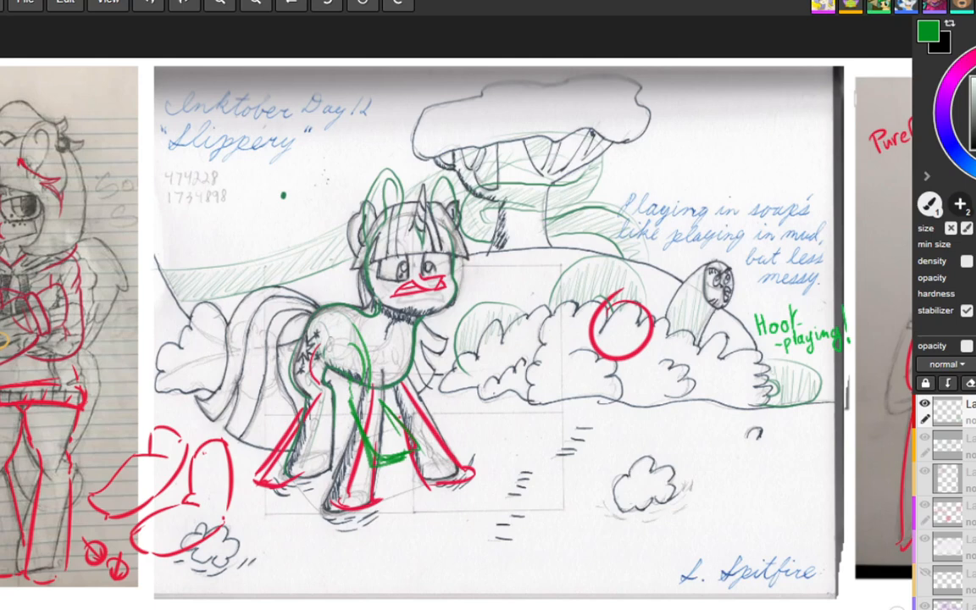
# Step: Add short touch-up strokes to the hill line and the bushes behind the pony
pyautogui.moveTo(498, 260); pyautogui.dragTo(524, 264)
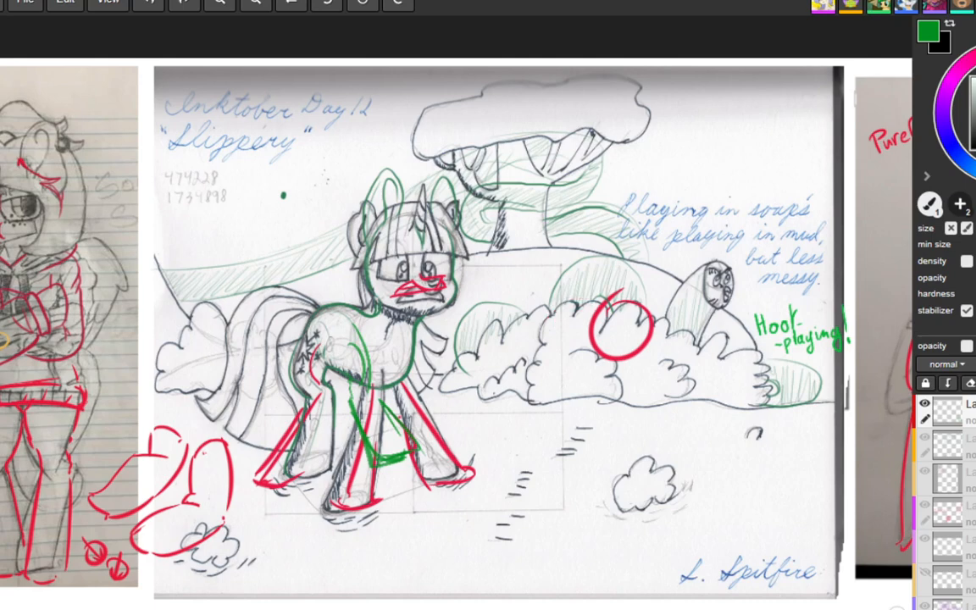
pyautogui.moveTo(562, 293); pyautogui.dragTo(581, 295)
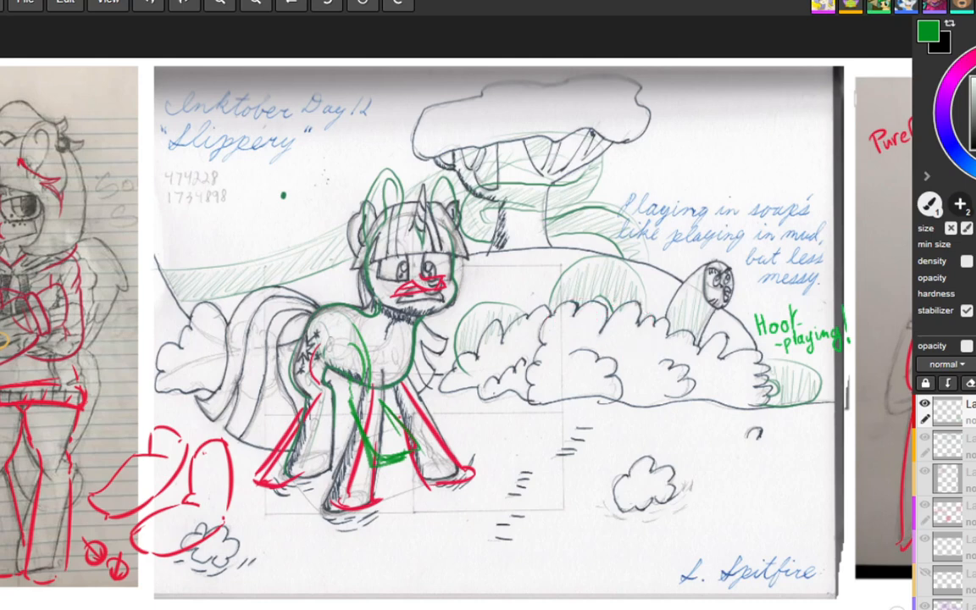
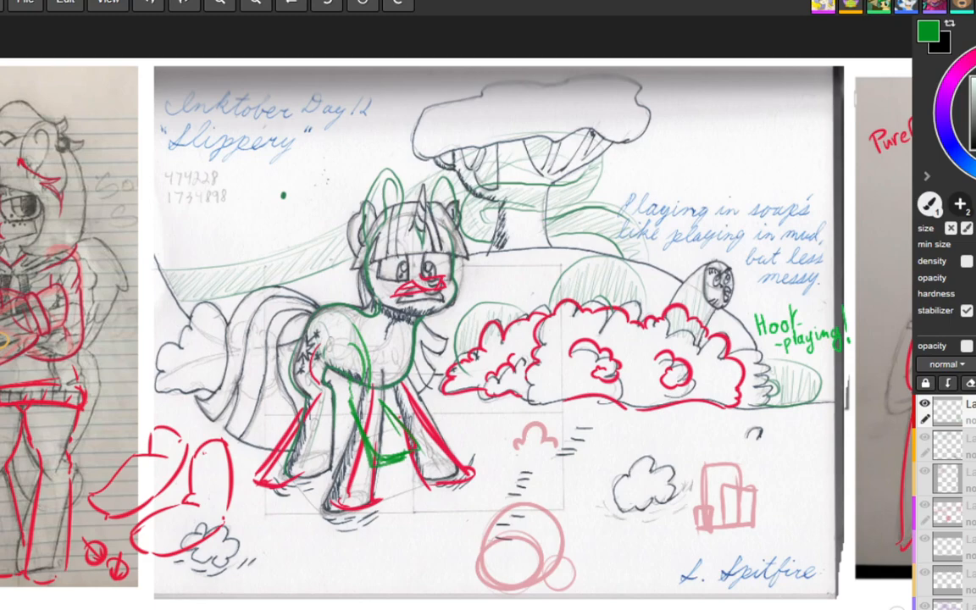
# Step: Sketch a thin red construction circle with curved guidelines over the dark pony's head in the night picture
pyautogui.moveTo(170, 238); pyautogui.dragTo(1, 230)
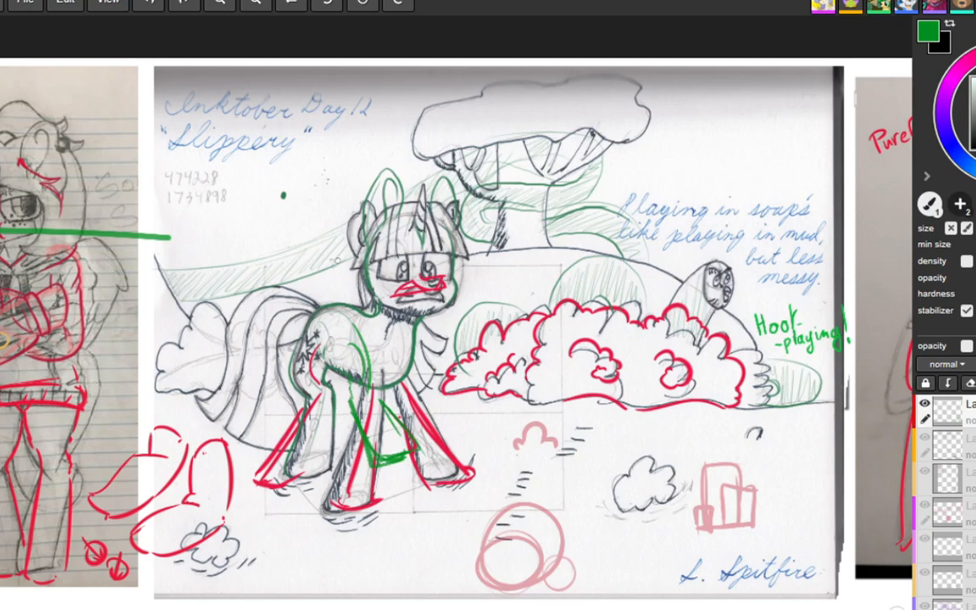
pyautogui.hotkey('ctrl', 'z')
pyautogui.moveTo(569, 296)
pyautogui.mouseDown()
pyautogui.moveTo(431, 287)
pyautogui.moveTo(460, 295)
pyautogui.moveTo(175, 333)
pyautogui.moveTo(607, 130)
pyautogui.moveTo(688, 255)
pyautogui.moveTo(174, 305)
pyautogui.moveTo(155, 330)
pyautogui.mouseUp()
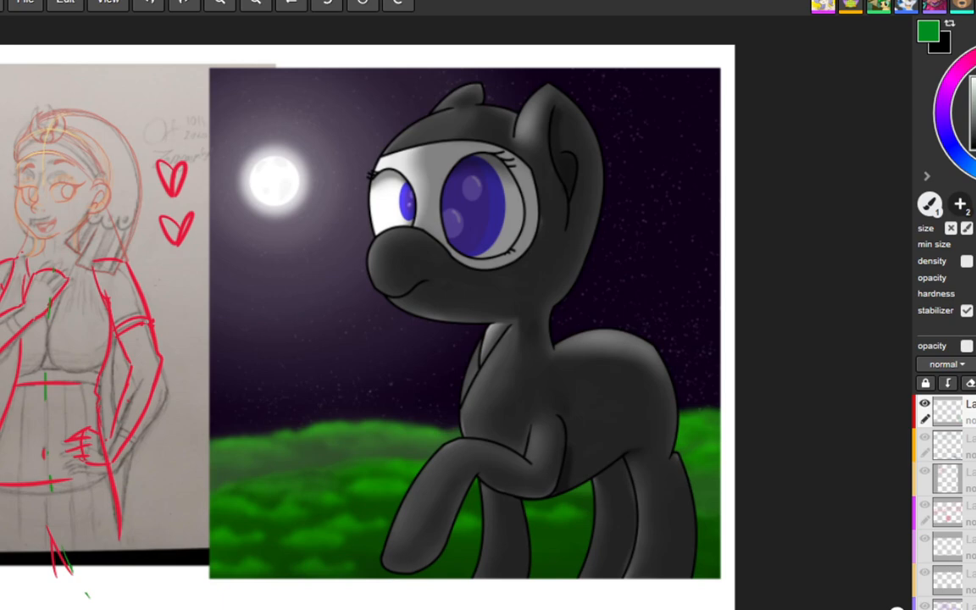
pyautogui.moveTo(512, 134)
pyautogui.mouseDown()
pyautogui.moveTo(491, 110)
pyautogui.moveTo(401, 97)
pyautogui.moveTo(354, 237)
pyautogui.moveTo(530, 177)
pyautogui.mouseUp()
pyautogui.moveTo(588, 199)
pyautogui.mouseDown()
pyautogui.moveTo(432, 96)
pyautogui.moveTo(349, 225)
pyautogui.moveTo(439, 278)
pyautogui.mouseUp()
pyautogui.moveTo(490, 105)
pyautogui.mouseDown()
pyautogui.moveTo(427, 199)
pyautogui.moveTo(468, 307)
pyautogui.moveTo(503, 268)
pyautogui.mouseUp()
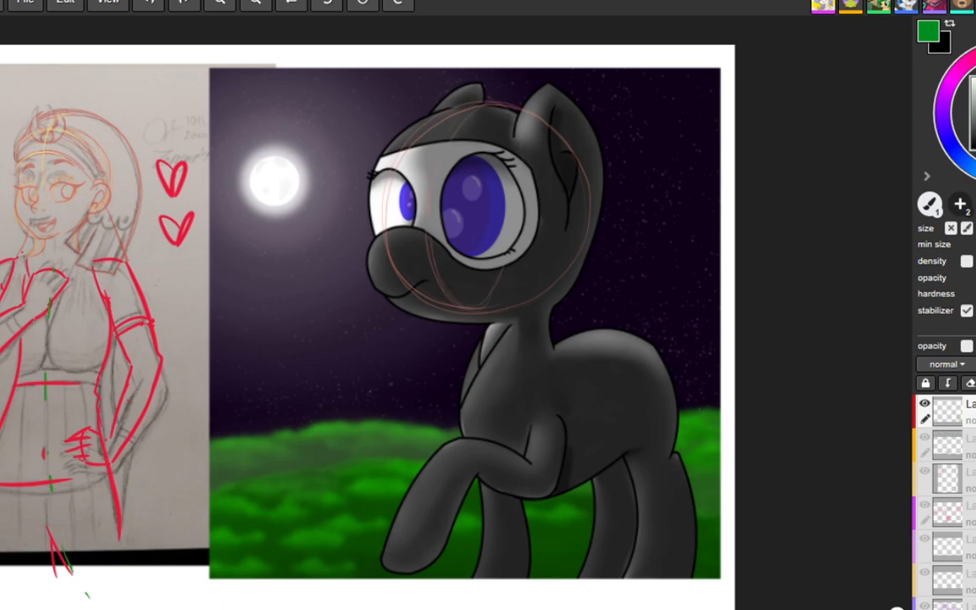
# Step: Construct the dark pony's muzzle with thin guide ellipses and a thicker salmon outline from the nose bridge to the chin
pyautogui.moveTo(395, 239); pyautogui.dragTo(446, 247)
pyautogui.moveTo(419, 266); pyautogui.dragTo(449, 302)
pyautogui.moveTo(404, 259)
pyautogui.mouseDown()
pyautogui.moveTo(393, 288)
pyautogui.moveTo(415, 301)
pyautogui.mouseUp()
pyautogui.moveTo(414, 302)
pyautogui.mouseDown()
pyautogui.moveTo(397, 280)
pyautogui.moveTo(421, 244)
pyautogui.moveTo(422, 221)
pyautogui.moveTo(395, 264)
pyautogui.moveTo(427, 303)
pyautogui.mouseUp()
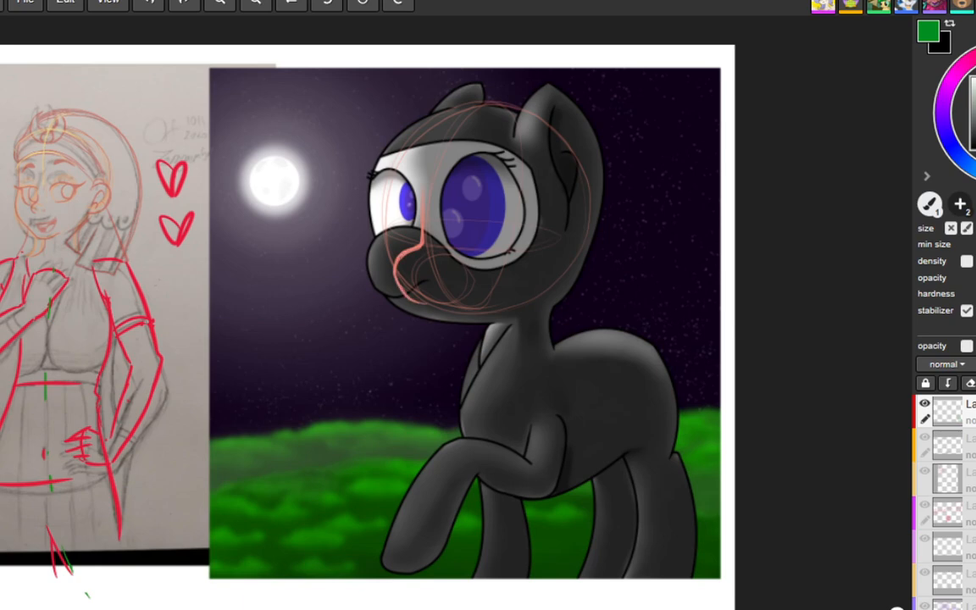
# Step: Redraw both of the dark pony's eyes in salmon and outline the mask shape around them
pyautogui.moveTo(421, 190)
pyautogui.mouseDown()
pyautogui.moveTo(407, 179)
pyautogui.moveTo(401, 252)
pyautogui.moveTo(396, 203)
pyautogui.moveTo(411, 180)
pyautogui.mouseUp()
pyautogui.moveTo(460, 246)
pyautogui.mouseDown()
pyautogui.moveTo(481, 182)
pyautogui.moveTo(525, 235)
pyautogui.moveTo(460, 246)
pyautogui.moveTo(479, 180)
pyautogui.moveTo(523, 192)
pyautogui.moveTo(502, 256)
pyautogui.moveTo(474, 177)
pyautogui.mouseUp()
pyautogui.moveTo(394, 179)
pyautogui.mouseDown()
pyautogui.moveTo(381, 246)
pyautogui.moveTo(398, 285)
pyautogui.moveTo(387, 270)
pyautogui.mouseUp()
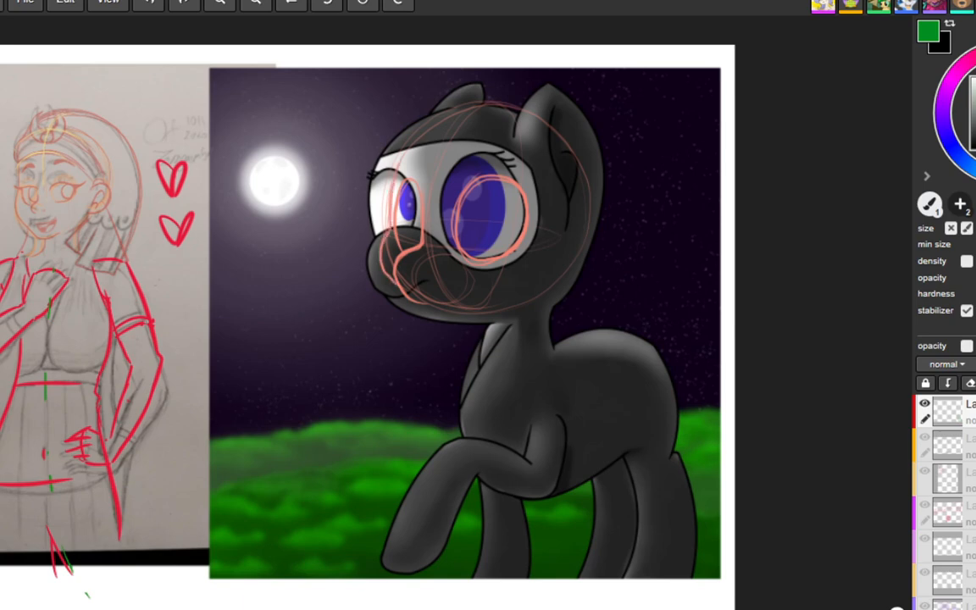
pyautogui.moveTo(431, 172)
pyautogui.mouseDown()
pyautogui.moveTo(518, 158)
pyautogui.moveTo(541, 218)
pyautogui.moveTo(496, 261)
pyautogui.moveTo(386, 247)
pyautogui.moveTo(380, 236)
pyautogui.mouseUp()
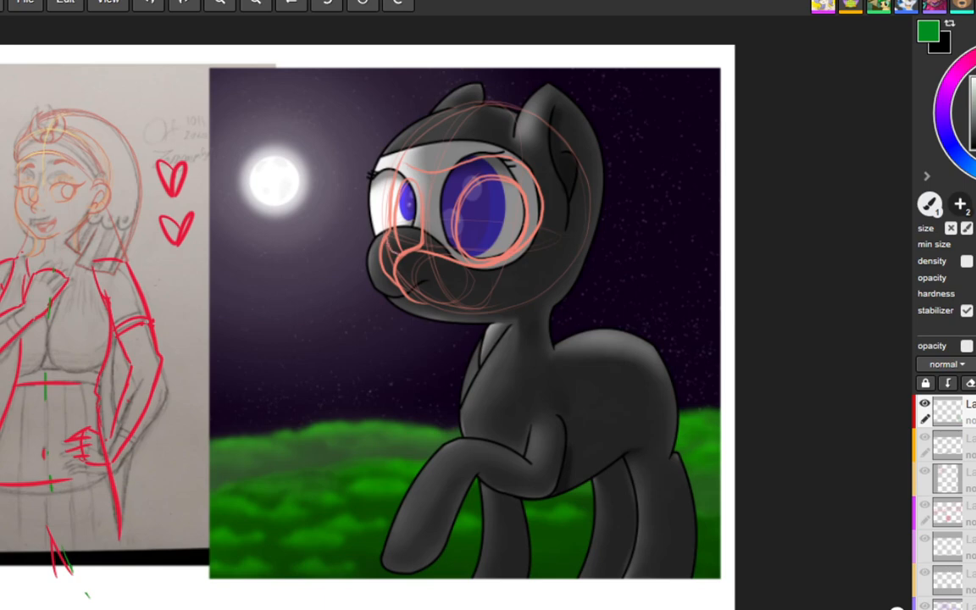
# Step: Try a purple line along the dark pony's chest and red lines across its head and behind its neck
pyautogui.moveTo(509, 325); pyautogui.dragTo(461, 415)
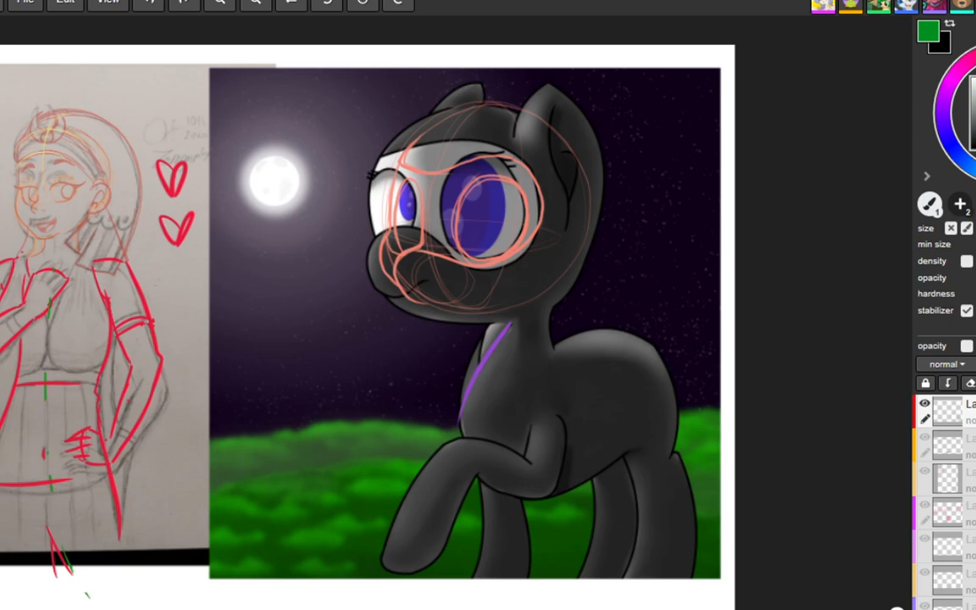
pyautogui.moveTo(375, 74); pyautogui.dragTo(601, 156)
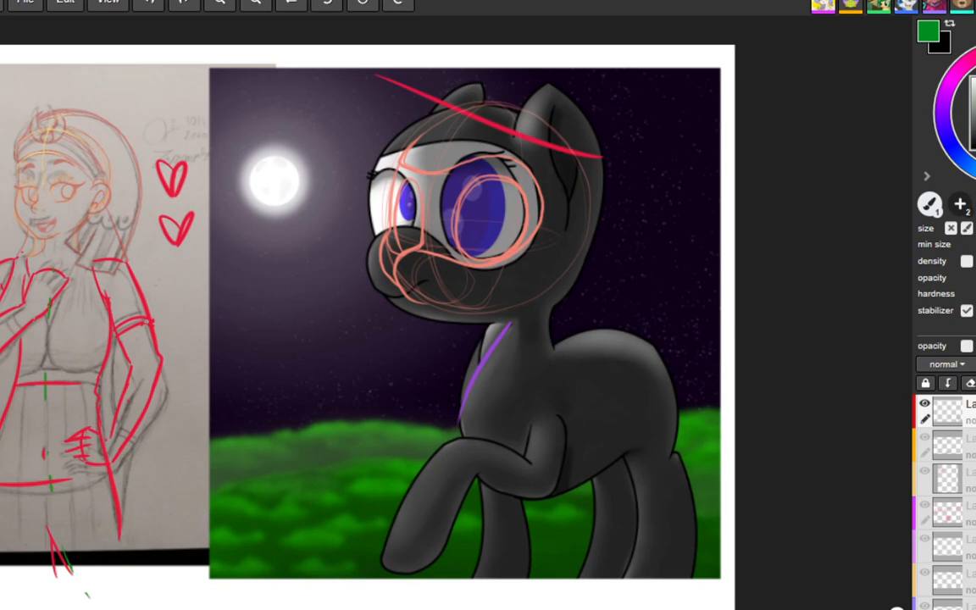
pyautogui.moveTo(600, 272); pyautogui.dragTo(702, 436)
pyautogui.hotkey('ctrl', 'z')
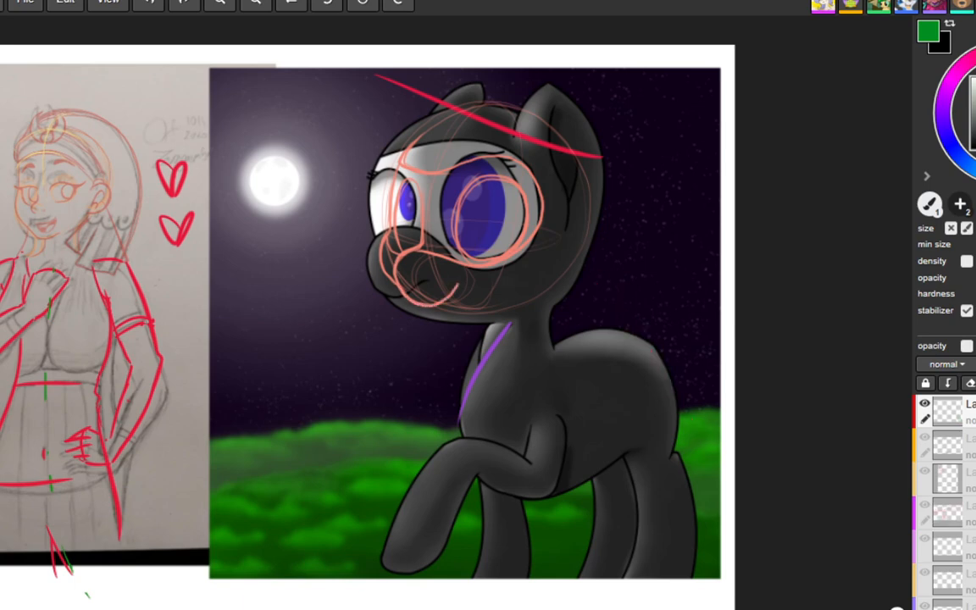
pyautogui.hotkey('ctrl', 'z')
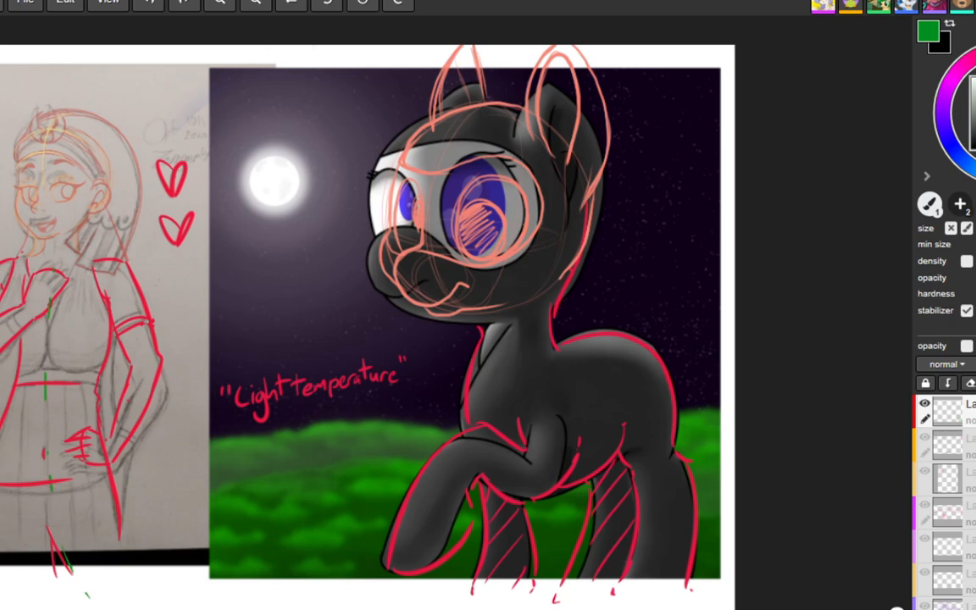
# Step: Paint a blue-to-orange strip beneath the "Light temperature" note and start the "Cold" label under its blue end
pyautogui.click(241, 454)
pyautogui.click(394, 432)
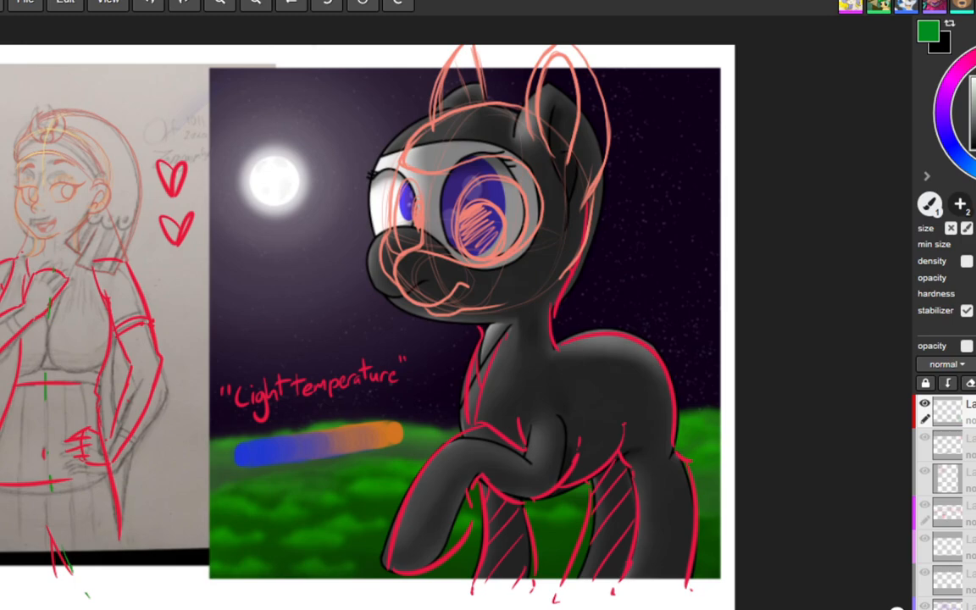
pyautogui.moveTo(222, 489); pyautogui.dragTo(239, 507)
pyautogui.hotkey('ctrl', 'z')
pyautogui.moveTo(222, 487)
pyautogui.mouseDown()
pyautogui.moveTo(239, 502)
pyautogui.moveTo(252, 488)
pyautogui.moveTo(278, 495)
pyautogui.mouseUp()
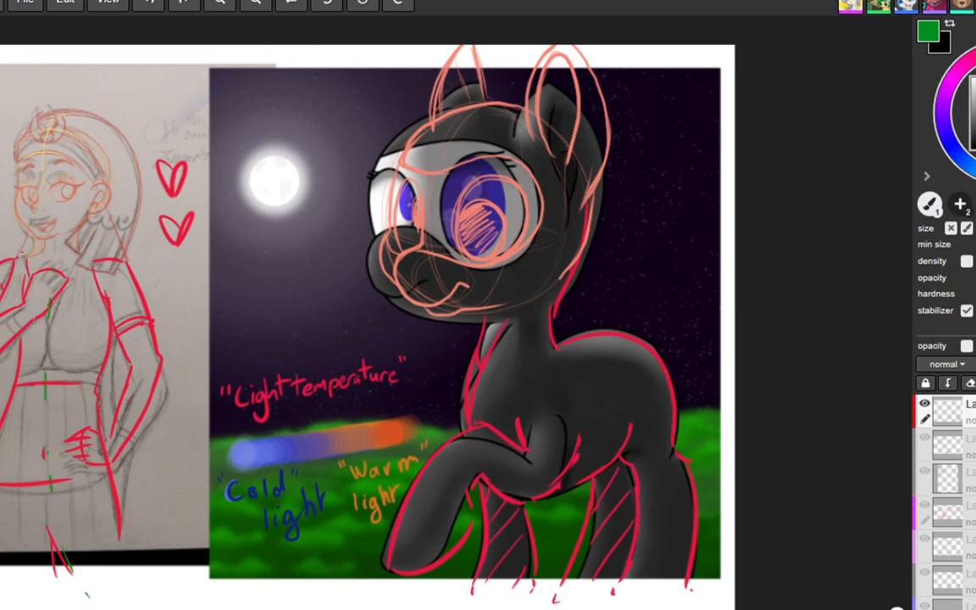
# Step: Try small red circles in the night sky above the dark pony's back
pyautogui.moveTo(640, 266)
pyautogui.mouseDown()
pyautogui.moveTo(669, 266)
pyautogui.moveTo(615, 313)
pyautogui.moveTo(661, 309)
pyautogui.moveTo(686, 283)
pyautogui.moveTo(664, 304)
pyautogui.mouseUp()
pyautogui.hotkey('ctrl', 'z')
pyautogui.hotkey('ctrl', 'z')
pyautogui.hotkey('ctrl', 'z')
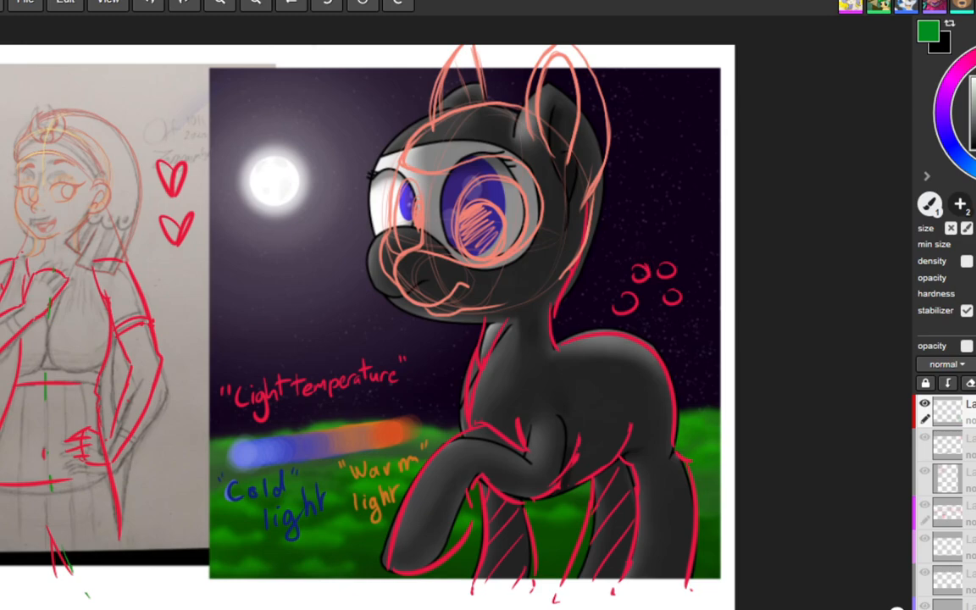
pyautogui.moveTo(654, 261); pyautogui.dragTo(655, 281)
pyautogui.hotkey('ctrl', 'z')
pyautogui.hotkey('ctrl', 'z')
pyautogui.hotkey('ctrl', 'z')
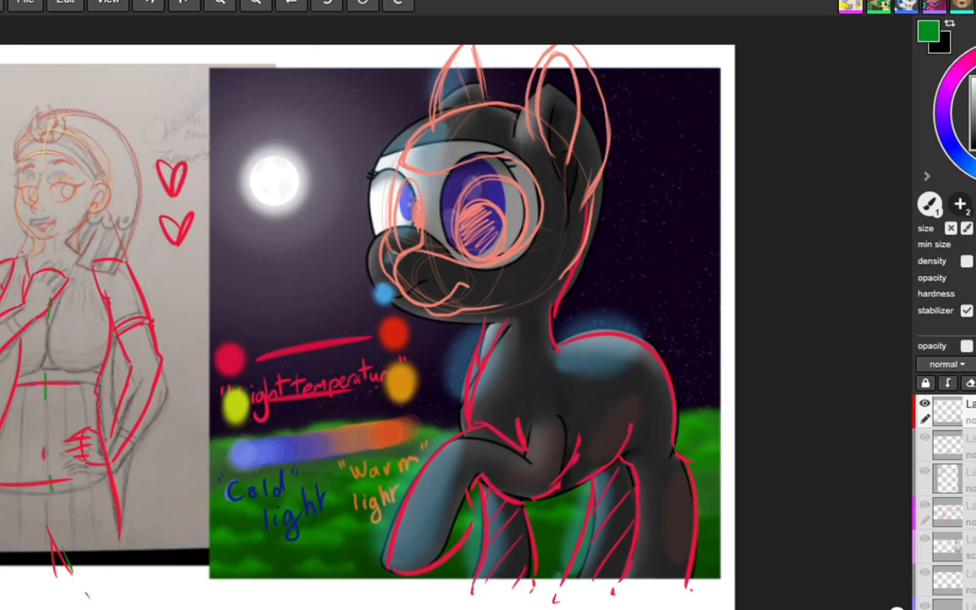
# Step: Try light blue colour dabs above the two red swatches of the light temperature diagram
pyautogui.click(386, 297)
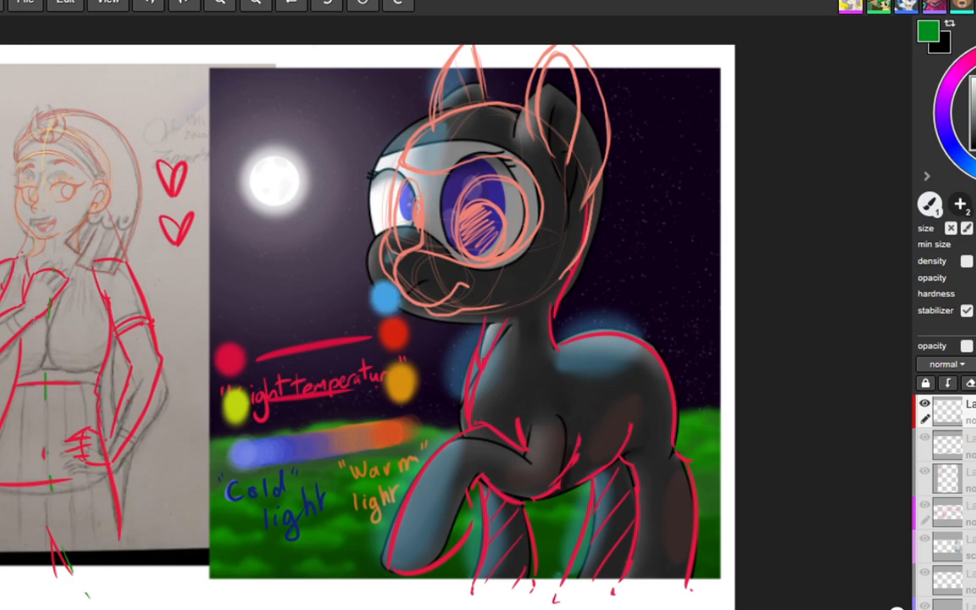
pyautogui.hotkey('ctrl', 'z')
pyautogui.click(386, 296)
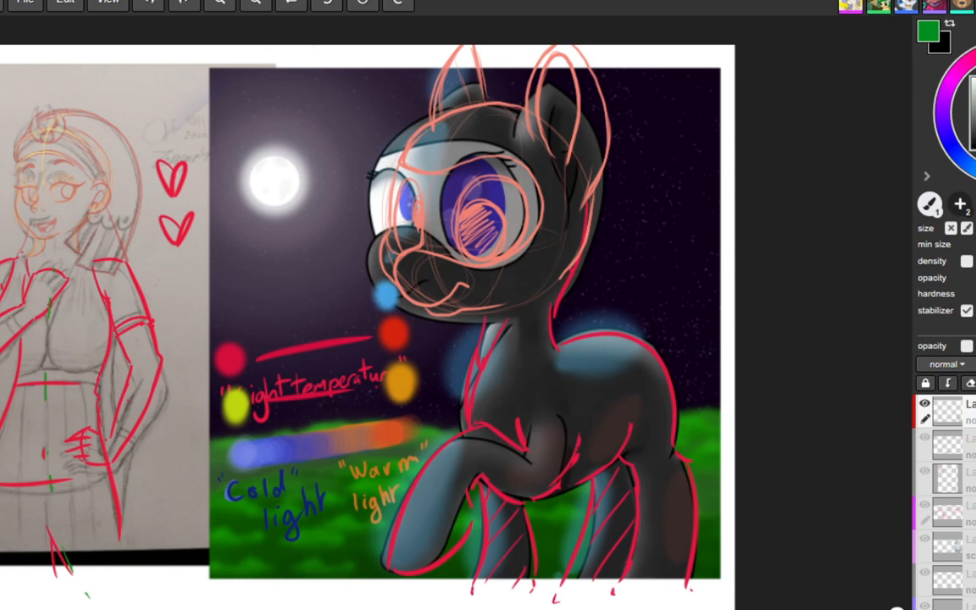
pyautogui.click(225, 318)
pyautogui.hotkey('ctrl', 'z')
pyautogui.hotkey('ctrl', 'z')
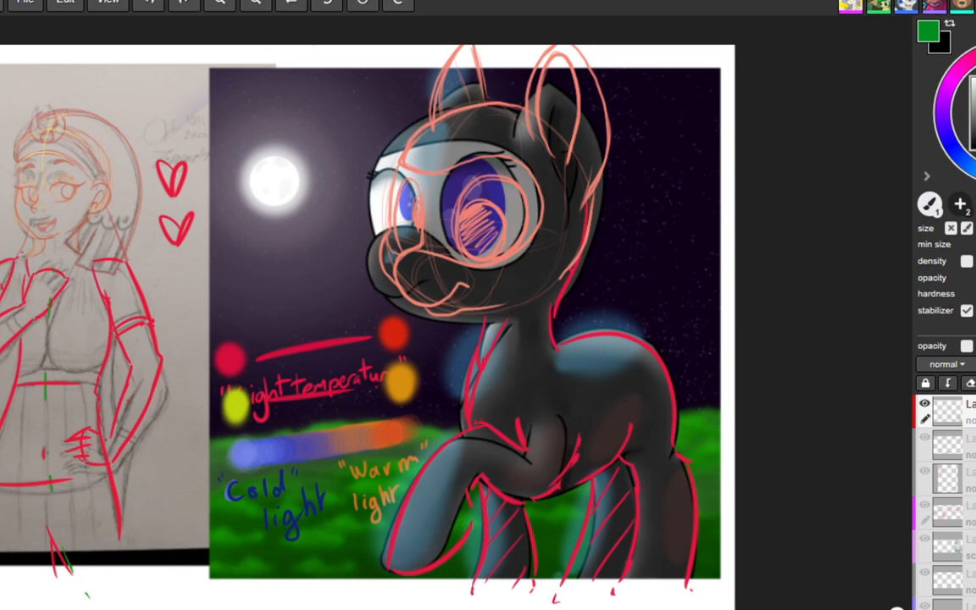
# Step: Try blue arrows pointing at the two red swatches of the light temperature diagram
pyautogui.moveTo(271, 297)
pyautogui.mouseDown()
pyautogui.moveTo(244, 332)
pyautogui.moveTo(276, 323)
pyautogui.mouseUp()
pyautogui.moveTo(322, 291); pyautogui.dragTo(371, 305)
pyautogui.moveTo(349, 290); pyautogui.dragTo(369, 296)
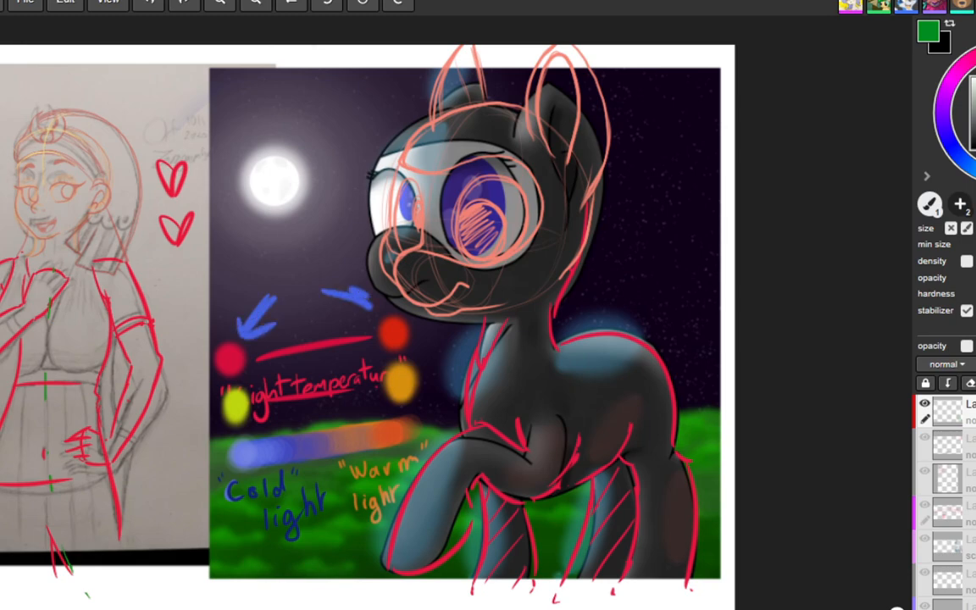
pyautogui.hotkey('ctrl', 'z')
pyautogui.hotkey('ctrl', 'z')
pyautogui.hotkey('ctrl', 'z')
pyautogui.hotkey('ctrl', 'z')
pyautogui.hotkey('ctrl', 'z')
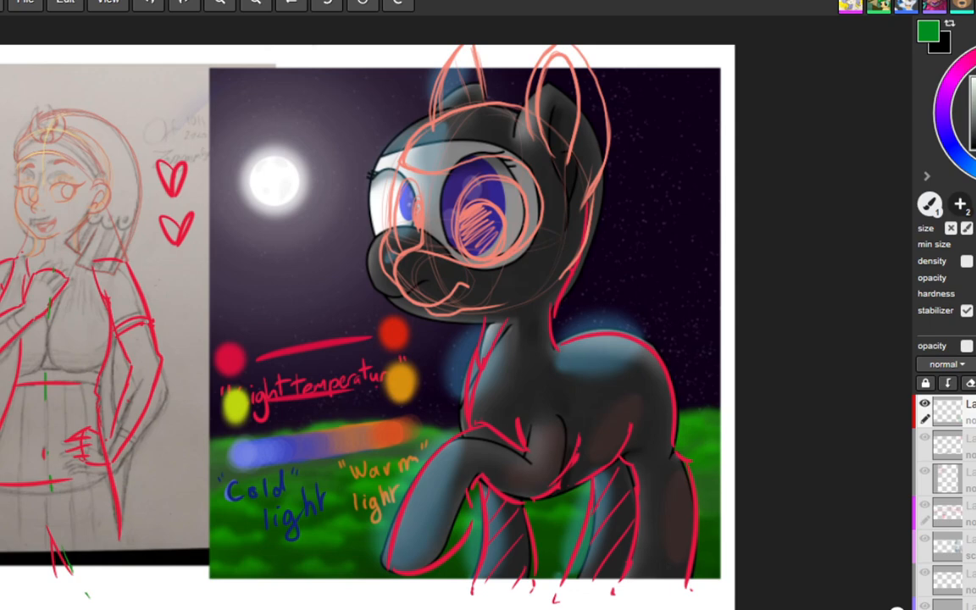
# Step: Try short marks between the yellow swatches and the blue-to-orange temperature strip
pyautogui.moveTo(267, 431)
pyautogui.mouseDown()
pyautogui.moveTo(251, 420)
pyautogui.moveTo(252, 432)
pyautogui.mouseUp()
pyautogui.moveTo(251, 420); pyautogui.dragTo(265, 415)
pyautogui.hotkey('ctrl', 'z')
pyautogui.hotkey('ctrl', 'z')
pyautogui.moveTo(365, 415)
pyautogui.mouseDown()
pyautogui.moveTo(381, 399)
pyautogui.moveTo(381, 410)
pyautogui.mouseUp()
pyautogui.hotkey('ctrl', 'z')
pyautogui.hotkey('ctrl', 'z')
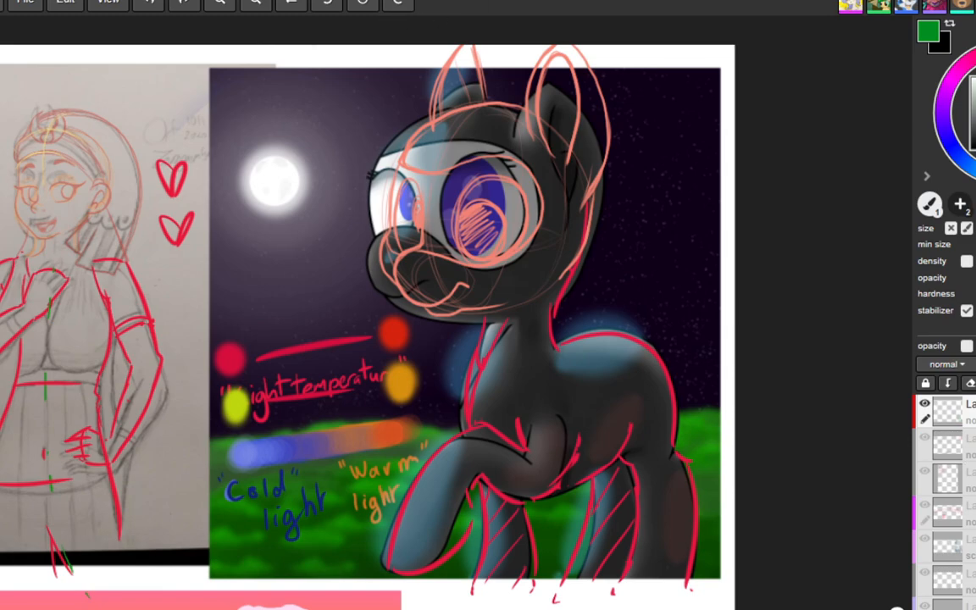
# Step: Examine the autumn pumpkin field picture with the large hat-wearing pony and the small pony on a pumpkin
pyautogui.scroll(-3, 489, 188)
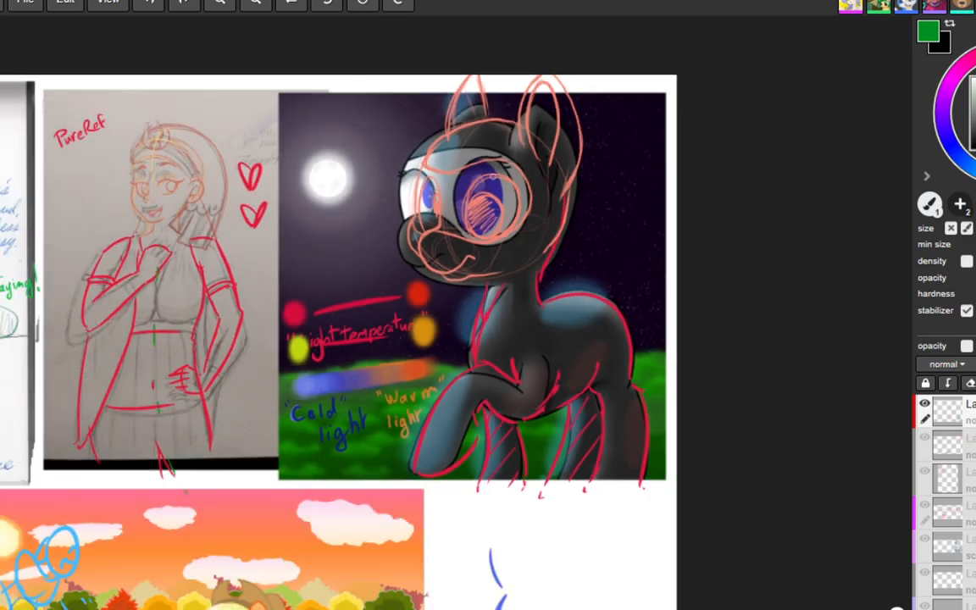
pyautogui.moveTo(285, 576); pyautogui.dragTo(358, 261, button='middle')
pyautogui.scroll(3, 304, 254)
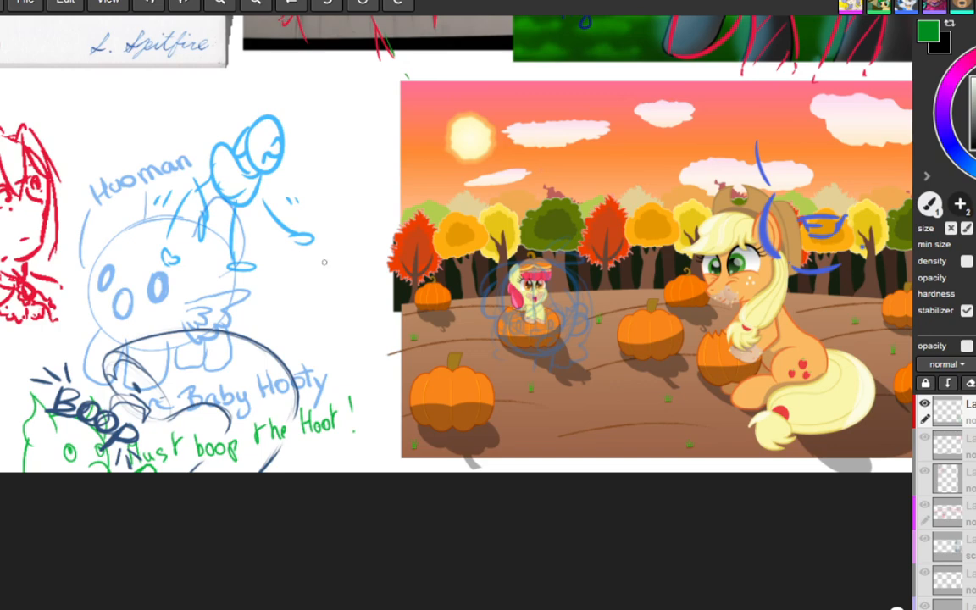
pyautogui.moveTo(653, 338); pyautogui.dragTo(474, 342, button='middle')
pyautogui.scroll(1, 551, 298)
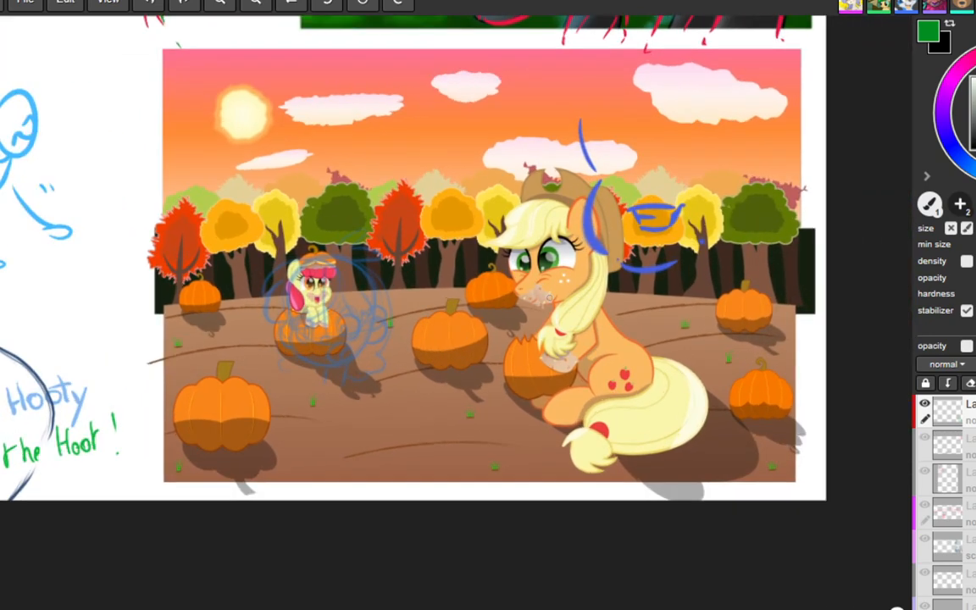
pyautogui.scroll(1, 543, 300)
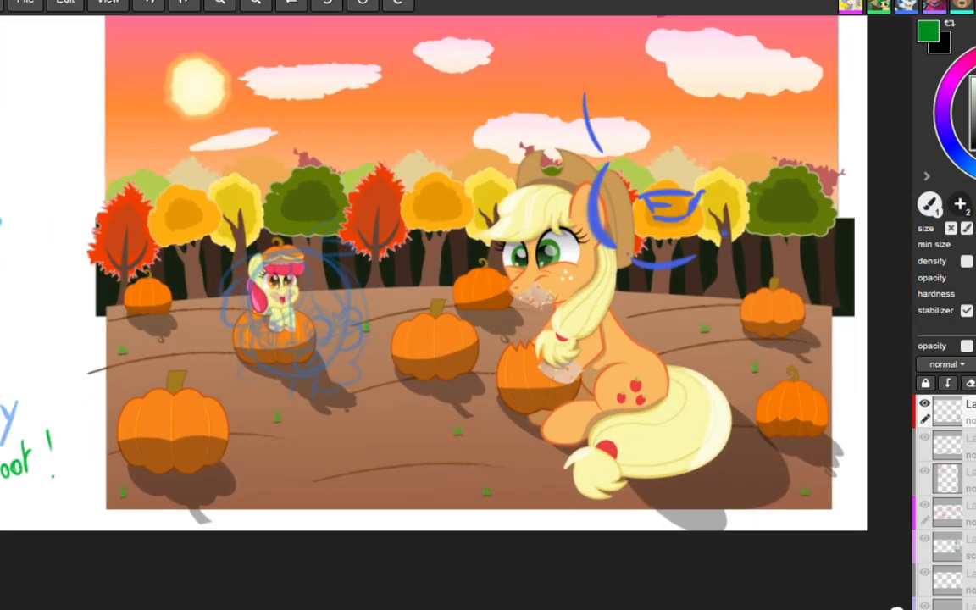
pyautogui.moveTo(438, 207); pyautogui.dragTo(420, 236, button='middle')
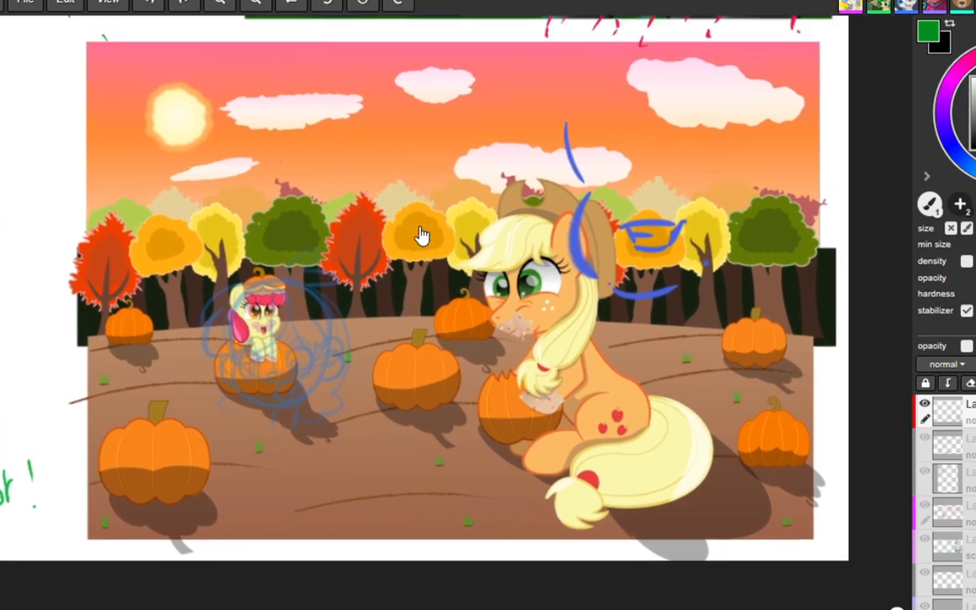
pyautogui.scroll(1, 420, 236)
pyautogui.scroll(-1, 392, 237)
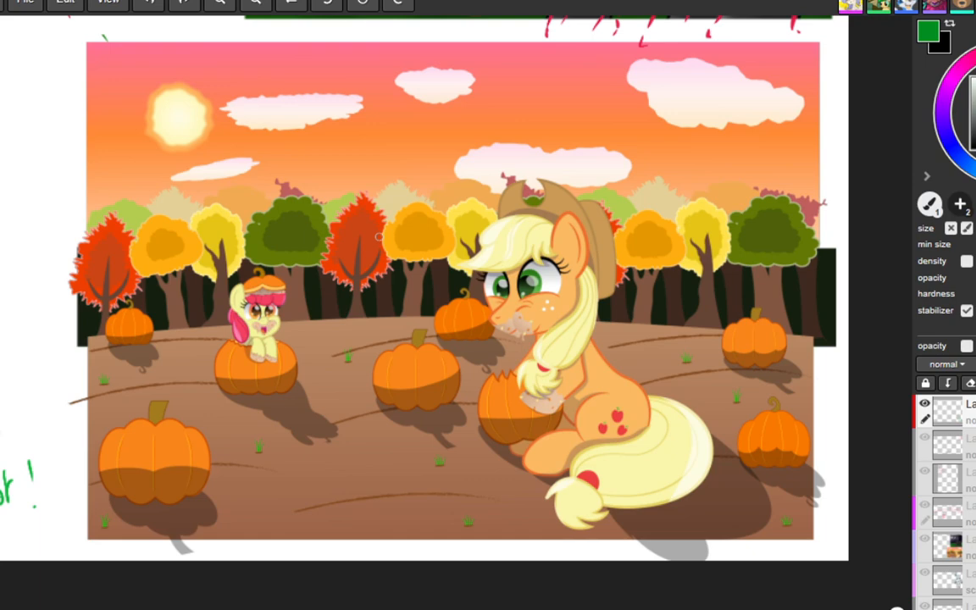
# Step: Outline the hat-wearing pony's muzzle, mouth and chin in green, erasing and redrawing the lines to refine them
pyautogui.moveTo(816, 148); pyautogui.dragTo(811, 160)
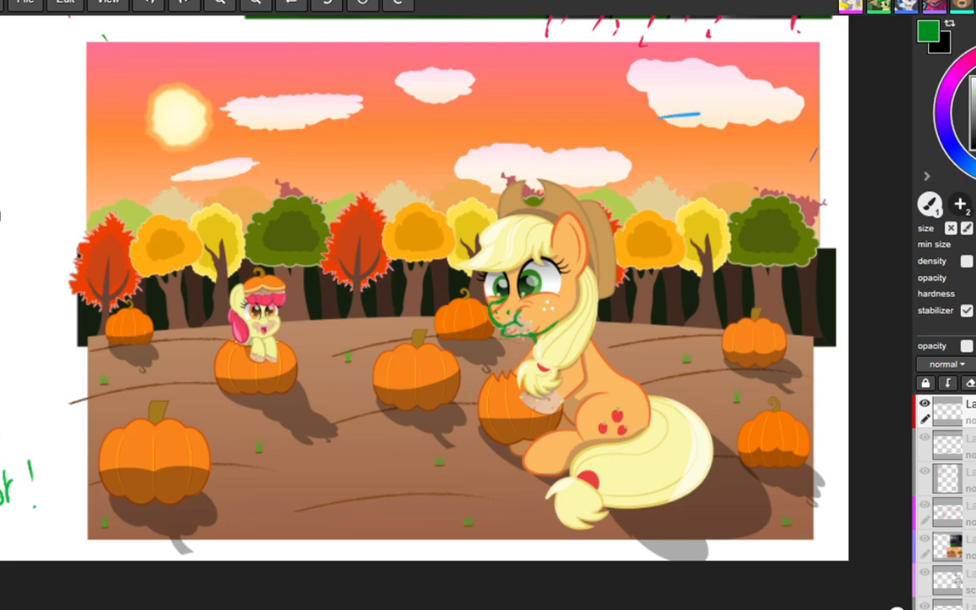
pyautogui.press('e')
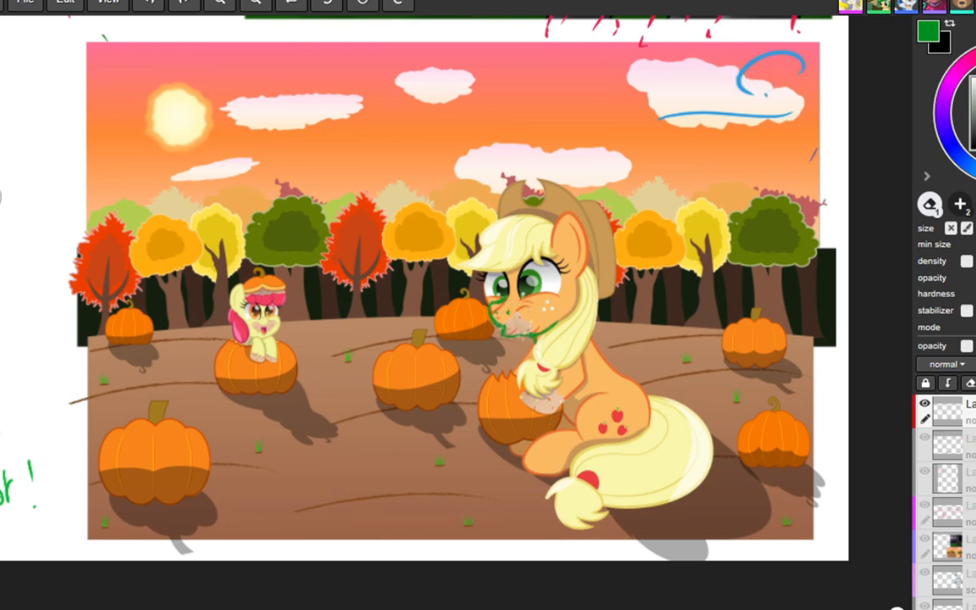
pyautogui.press('b')
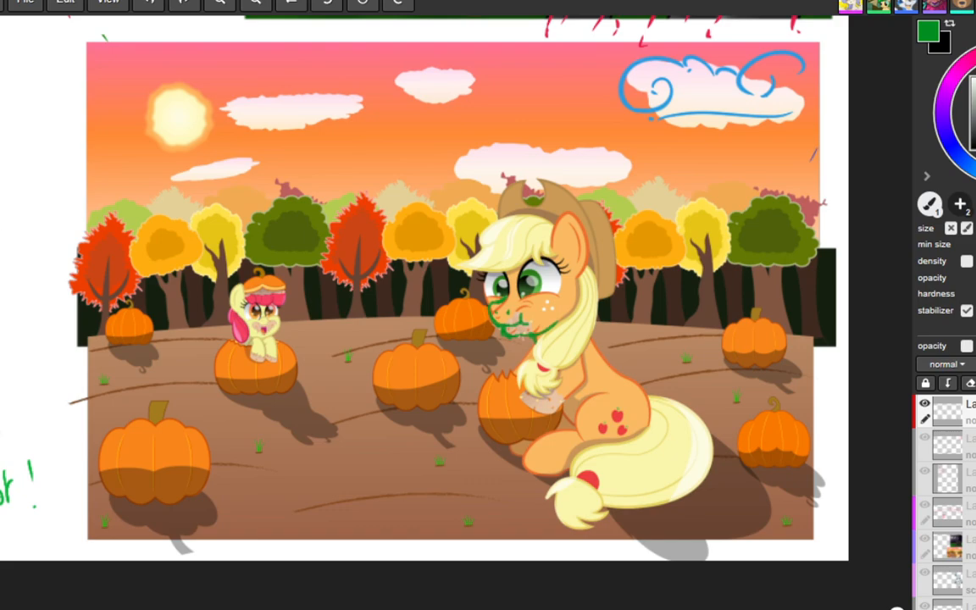
pyautogui.press('e')
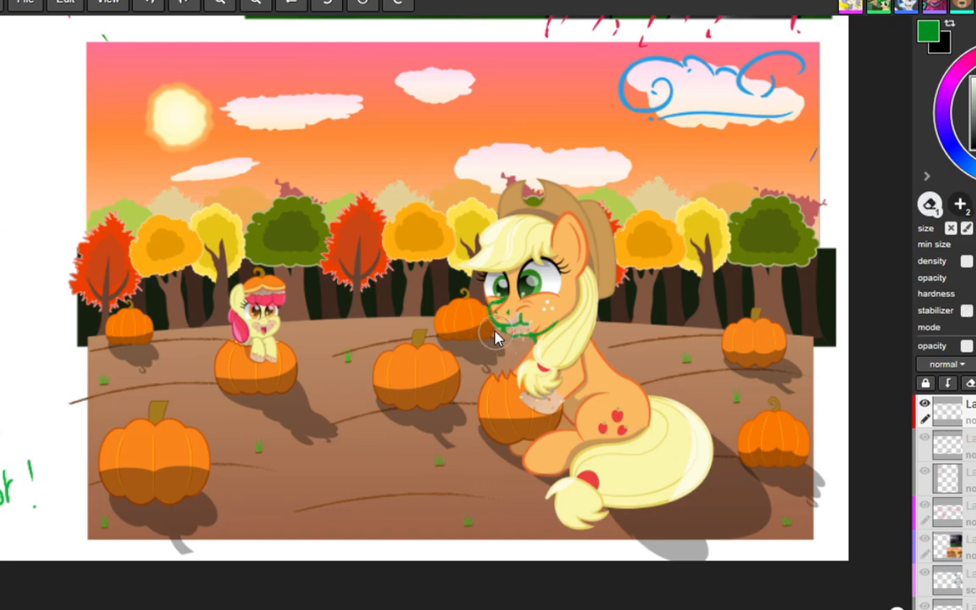
pyautogui.press('b')
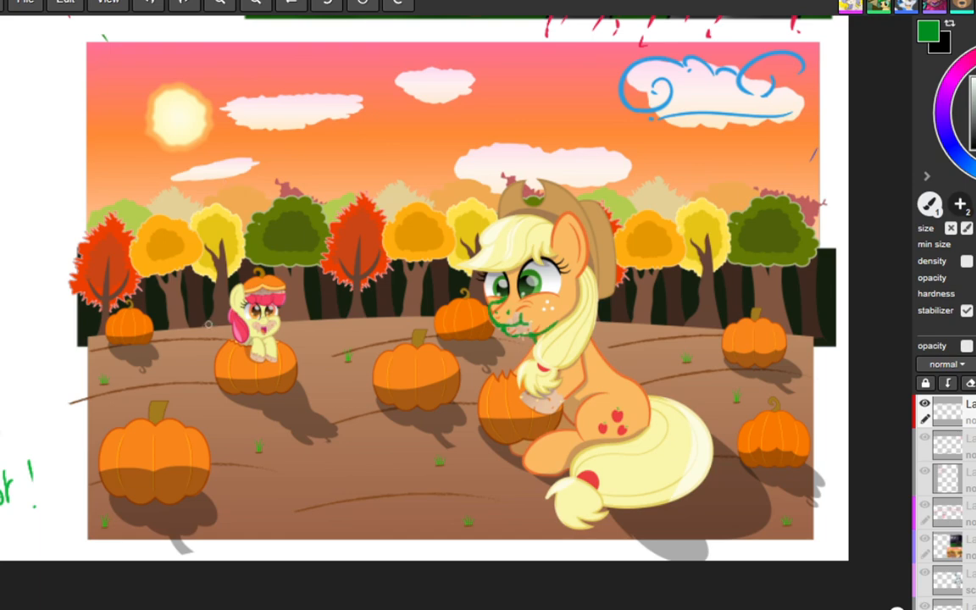
# Step: Draw small green hearts on both sides of the small pony and a green zigzag along the large pony's tail edge
pyautogui.moveTo(208, 325)
pyautogui.mouseDown()
pyautogui.moveTo(218, 335)
pyautogui.moveTo(223, 324)
pyautogui.moveTo(218, 337)
pyautogui.mouseUp()
pyautogui.click(0, 261)
pyautogui.moveTo(200, 329); pyautogui.dragTo(216, 331)
pyautogui.click(0, 207)
pyautogui.moveTo(289, 310); pyautogui.dragTo(293, 317)
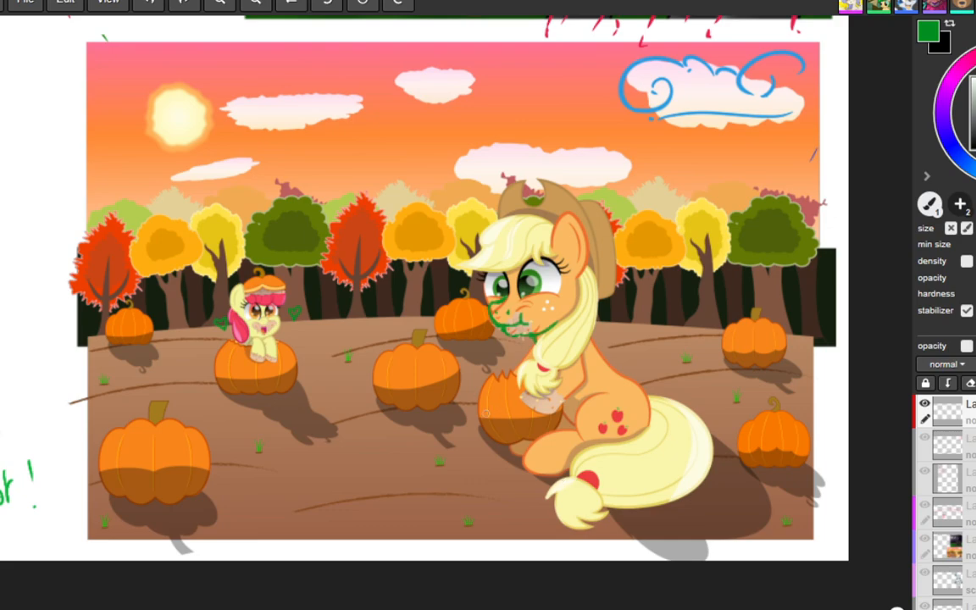
pyautogui.moveTo(677, 409)
pyautogui.mouseDown()
pyautogui.moveTo(710, 439)
pyautogui.moveTo(701, 467)
pyautogui.moveTo(596, 514)
pyautogui.moveTo(600, 502)
pyautogui.moveTo(587, 516)
pyautogui.mouseUp()
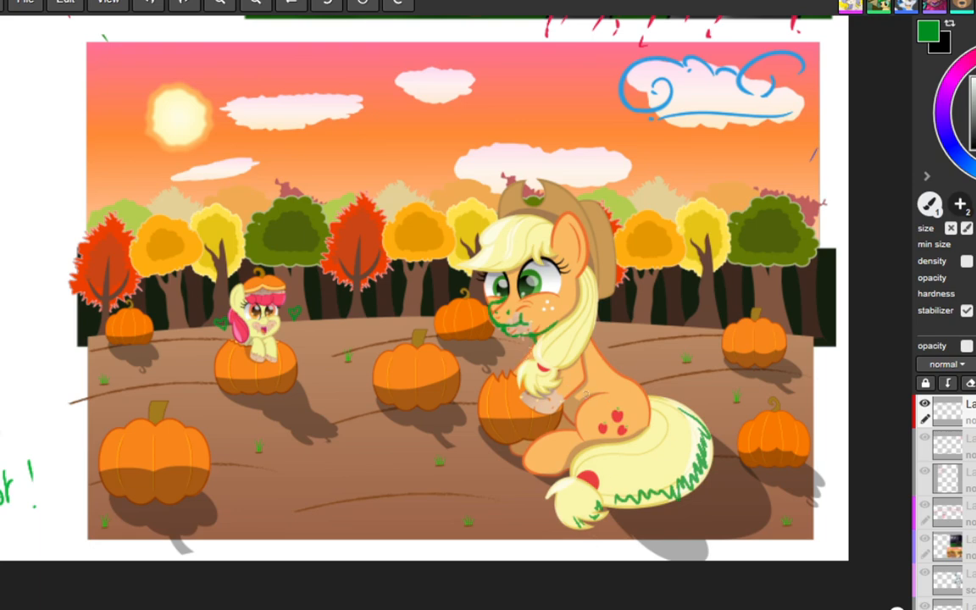
# Step: Switch the brush to olive, circle the sun and add a short curved stroke on the middle pumpkin
pyautogui.click(975, 86)
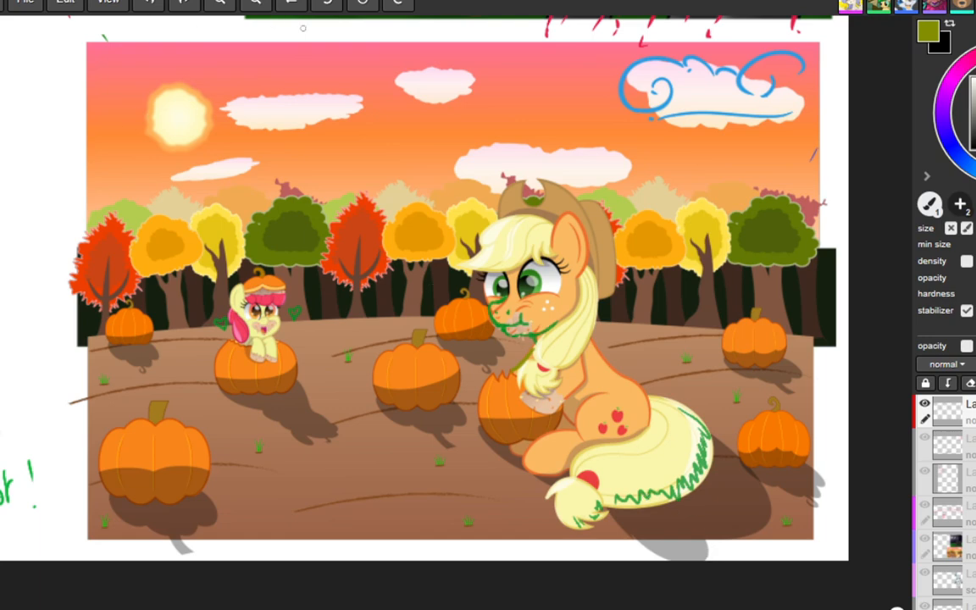
pyautogui.moveTo(163, 63); pyautogui.dragTo(161, 81)
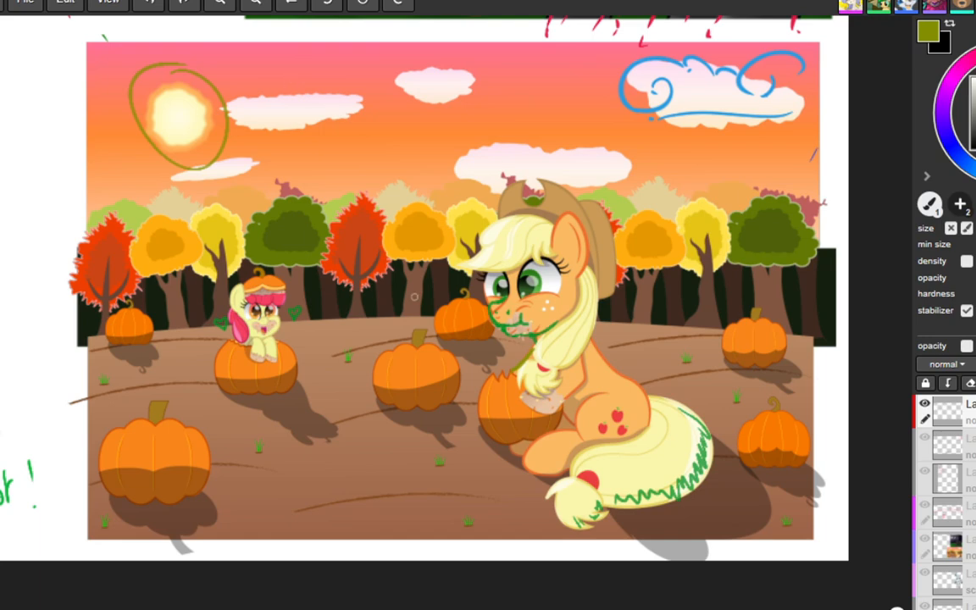
pyautogui.moveTo(412, 342); pyautogui.dragTo(382, 357)
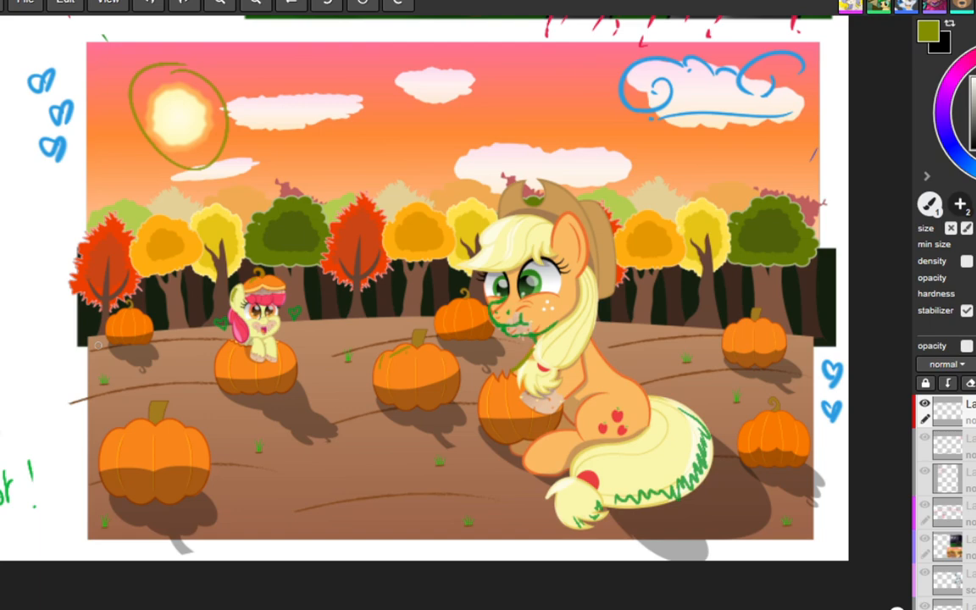
pyautogui.moveTo(687, 369); pyautogui.dragTo(695, 377)
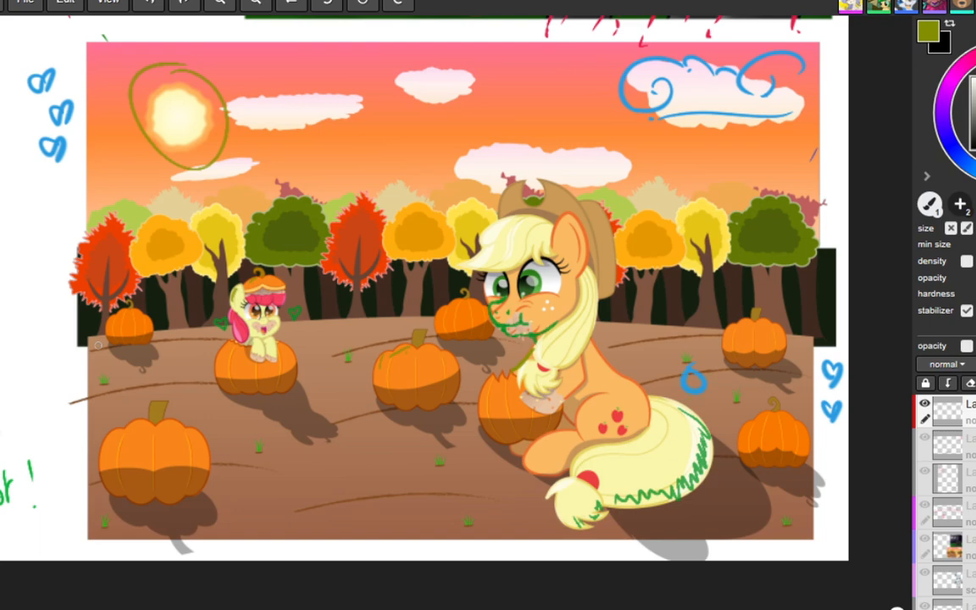
pyautogui.hotkey('ctrl', 'z')
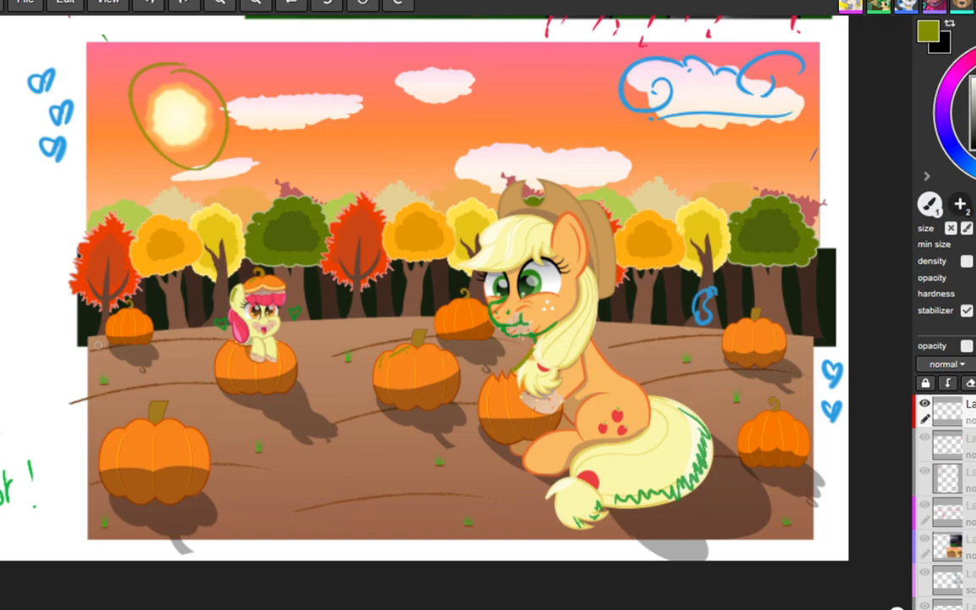